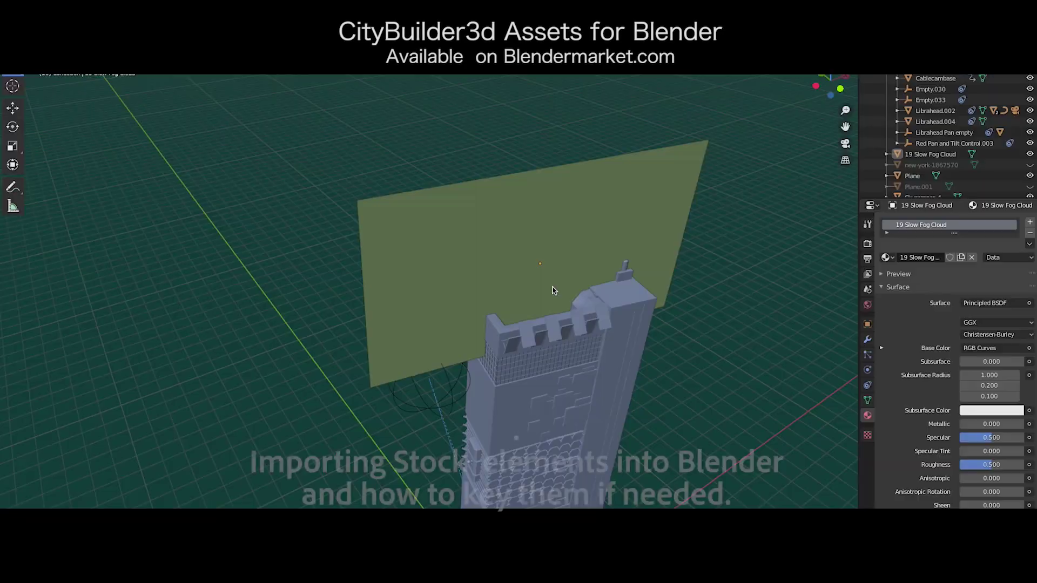
{"action": "scroll", "coordinate": [552, 290], "scroll_direction": "right", "scroll_amount": 15}
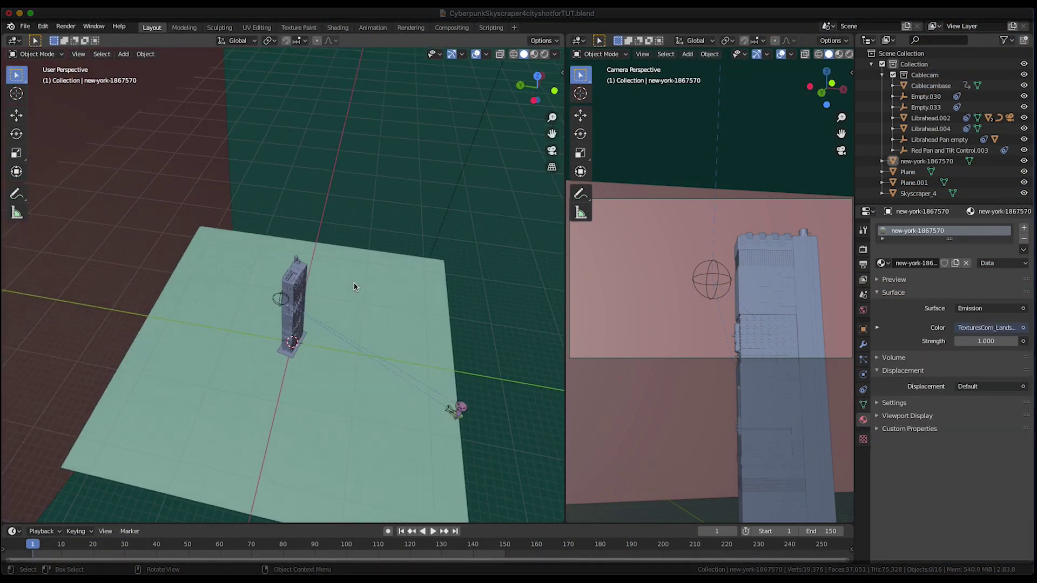
- Select the Skyscraper_4 building and look through the large Sci Fi Future building assets of the City Builder 3D add-on
{"action": "scroll", "coordinate": [354, 286], "scroll_direction": "up", "scroll_amount": 6}
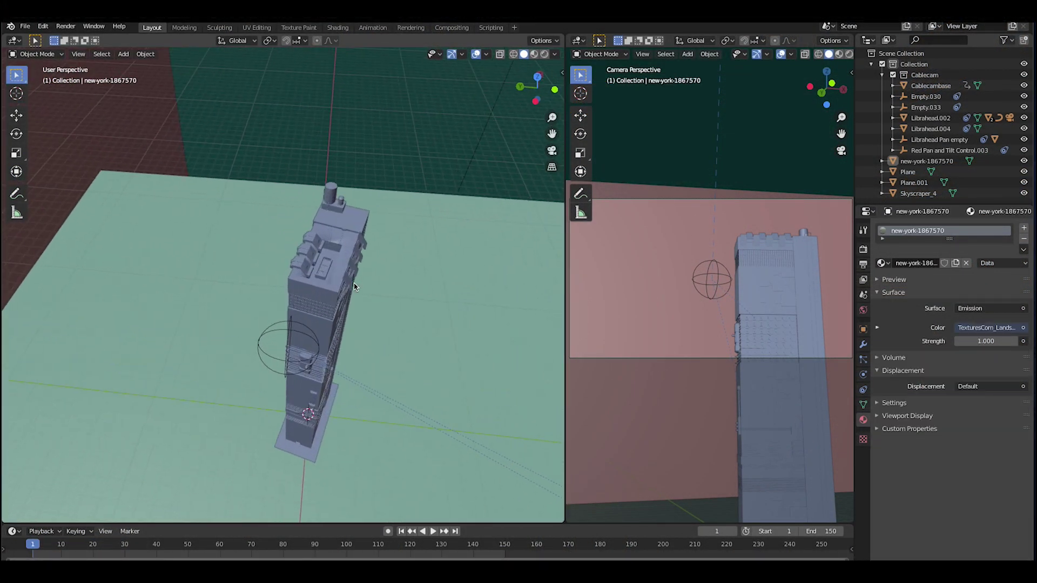
{"action": "left_click", "coordinate": [323, 321]}
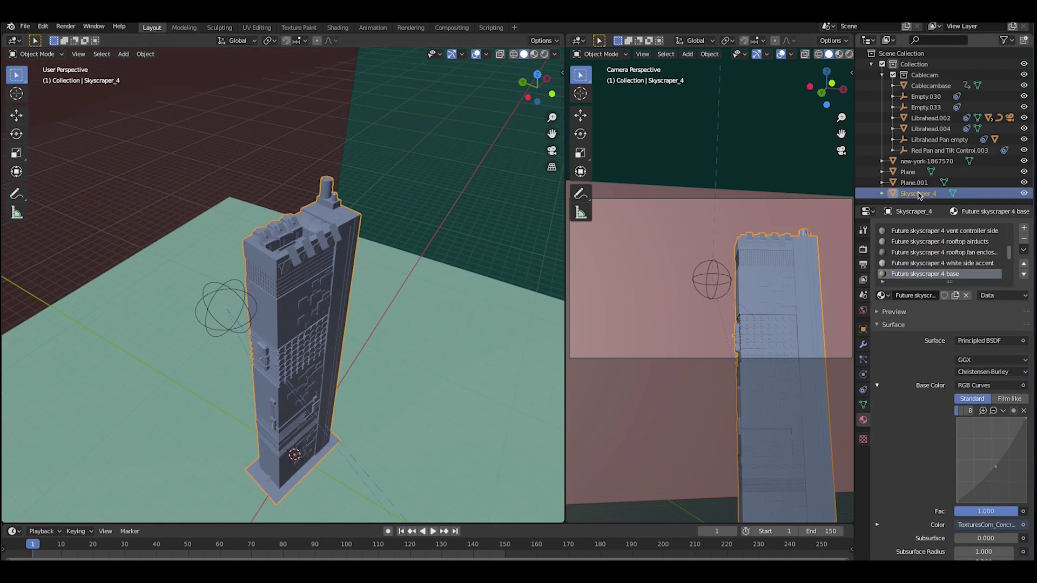
{"action": "left_click", "coordinate": [563, 71]}
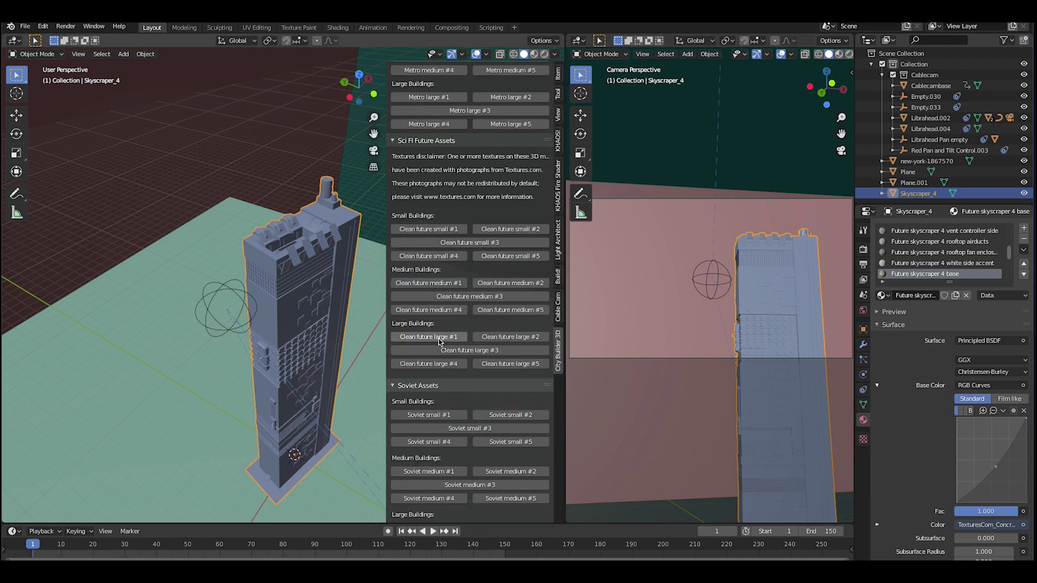
{"action": "scroll", "coordinate": [432, 334], "scroll_direction": "down", "scroll_amount": 2}
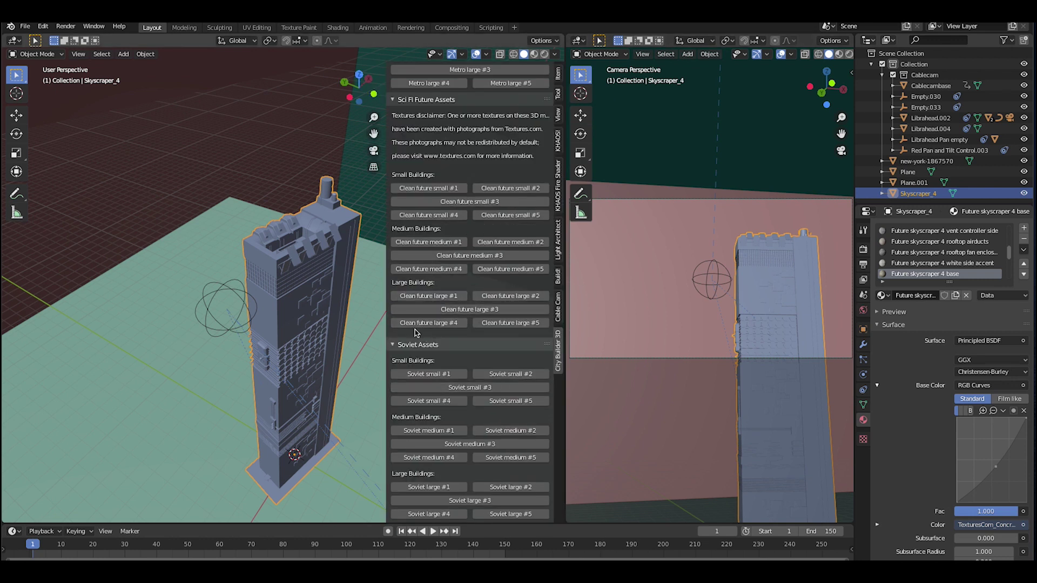
- Hide the add-on sidebar and play the animation to review the camera move on the skyscraper
{"action": "left_click_drag", "start_coordinate": [387, 221], "coordinate": [582, 217]}
{"action": "middle_click_drag", "start_coordinate": [465, 270], "coordinate": [421, 237]}
{"action": "scroll", "coordinate": [367, 239], "scroll_direction": "down", "scroll_amount": 4}
{"action": "scroll", "coordinate": [312, 237], "scroll_direction": "up", "scroll_amount": 3}
{"action": "middle_click_drag", "start_coordinate": [313, 237], "coordinate": [304, 230]}
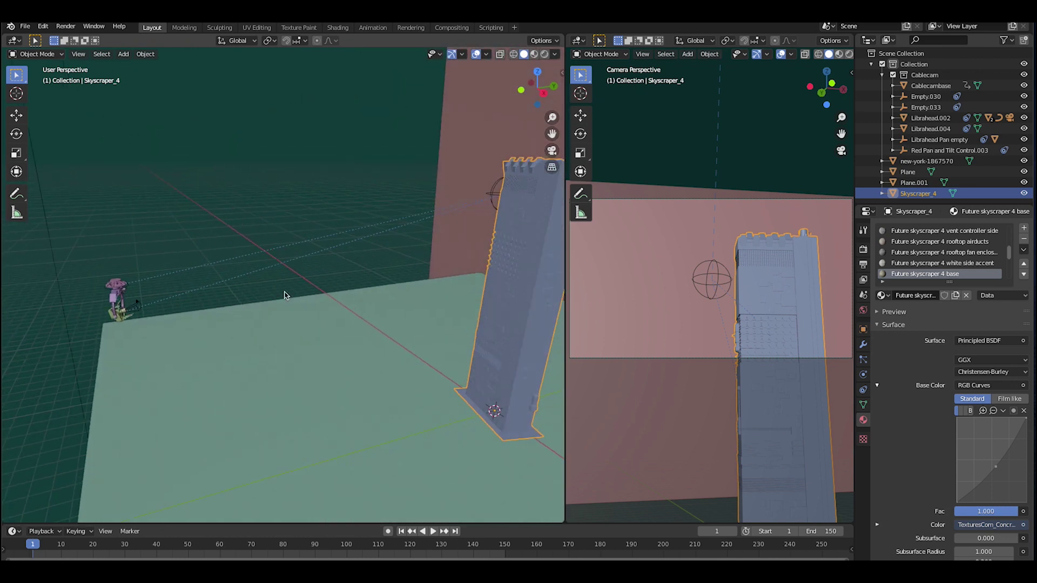
{"action": "scroll", "coordinate": [285, 295], "scroll_direction": "down", "scroll_amount": 2}
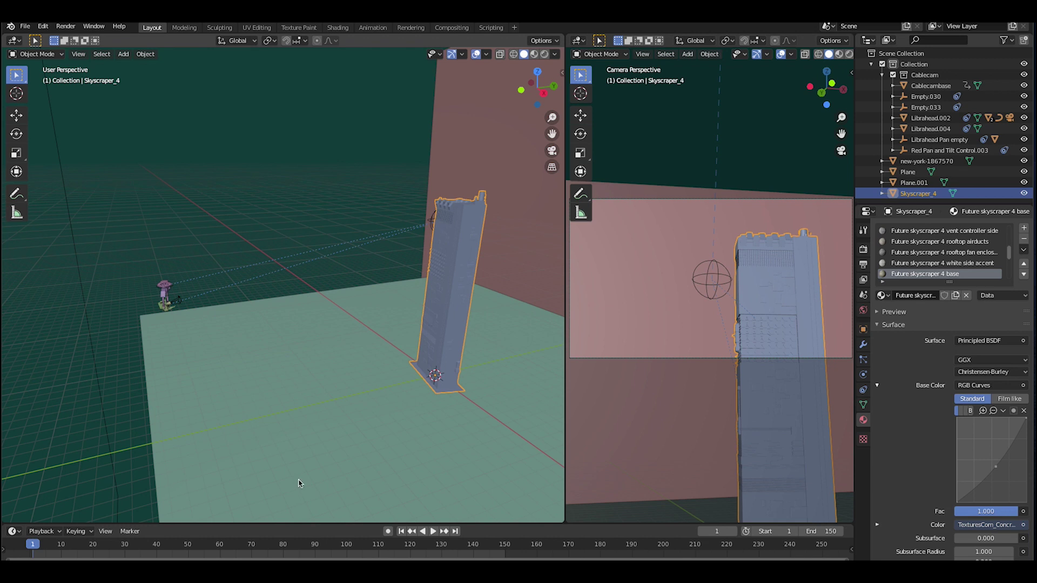
{"action": "left_click", "coordinate": [432, 532]}
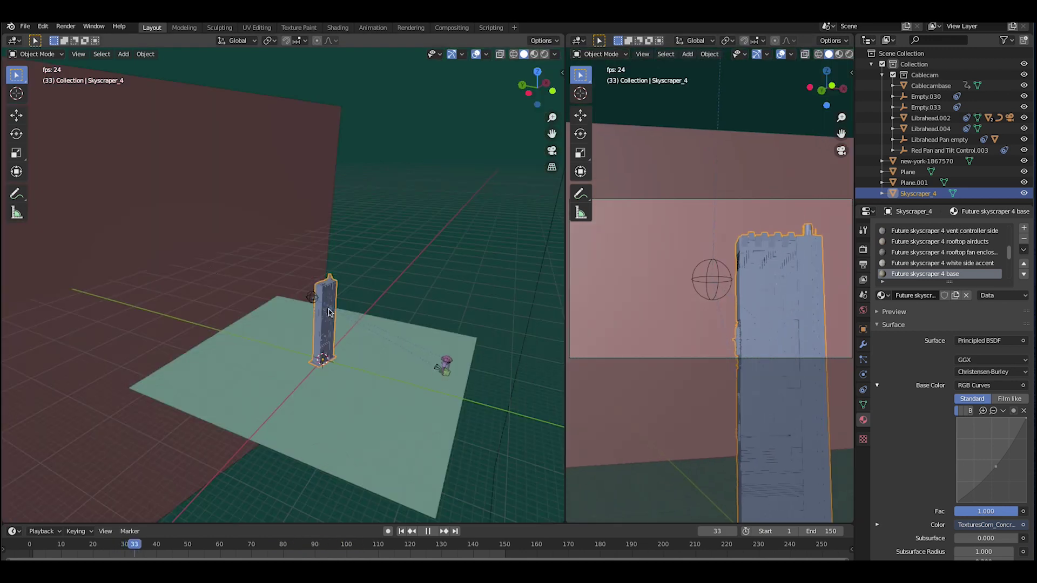
- Select the new-york-1867570 backdrop plane and preview the camera view with rendered shading
{"action": "left_click", "coordinate": [178, 174]}
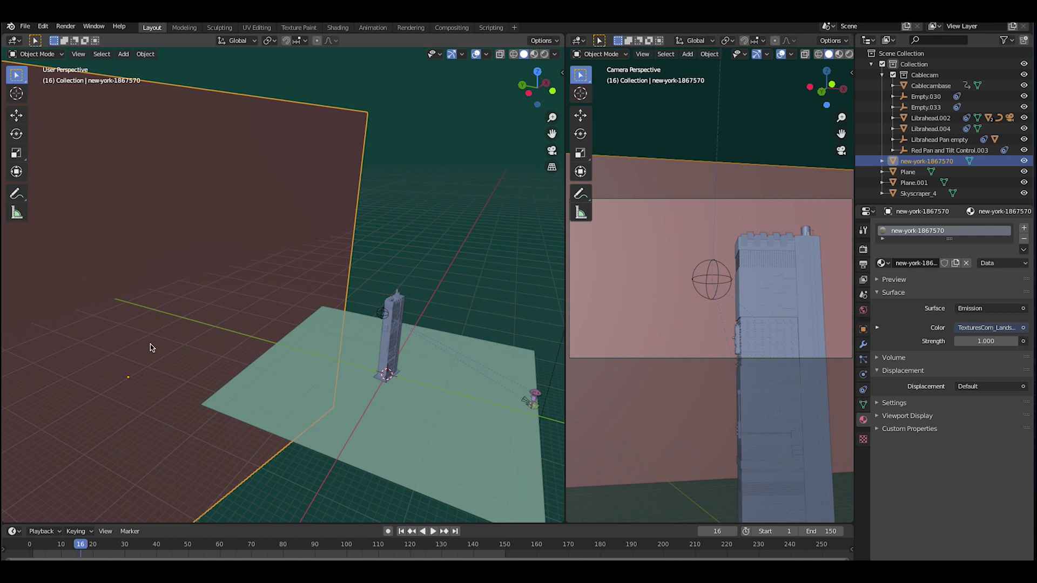
{"action": "key", "text": "z"}
{"action": "left_click", "coordinate": [724, 285]}
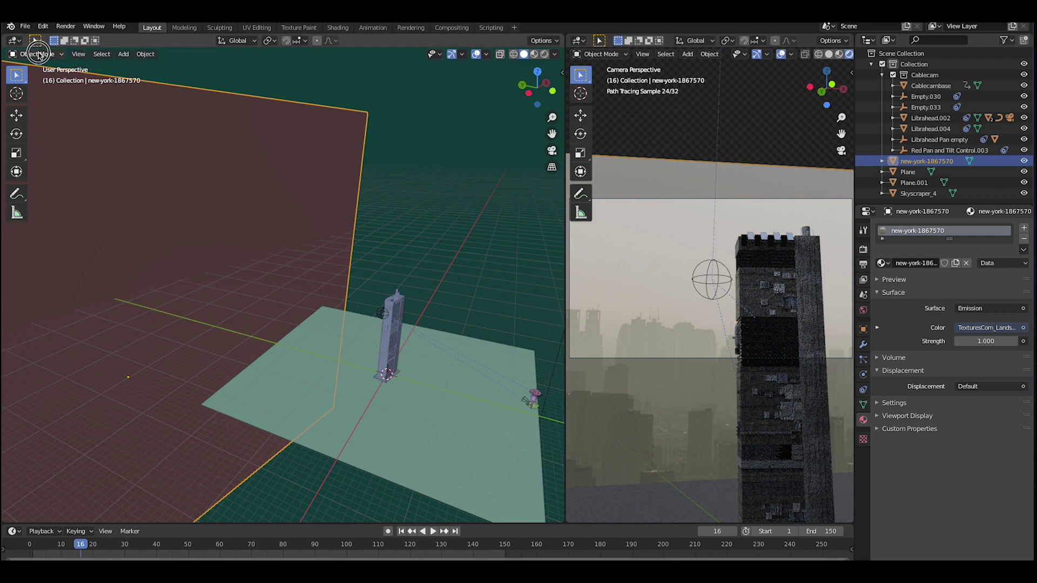
- Show the backdrop material in the Shader Editor and examine its Image Texture and Emission nodes
{"action": "left_click", "coordinate": [32, 55]}
{"action": "left_click", "coordinate": [14, 40]}
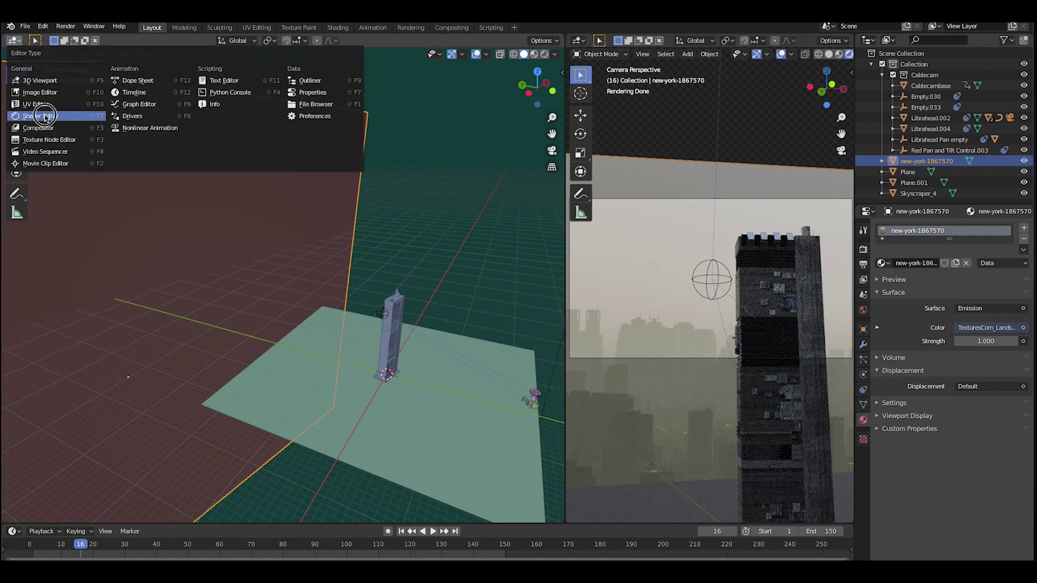
{"action": "left_click", "coordinate": [39, 111]}
{"action": "scroll", "coordinate": [192, 315], "scroll_direction": "up", "scroll_amount": 2}
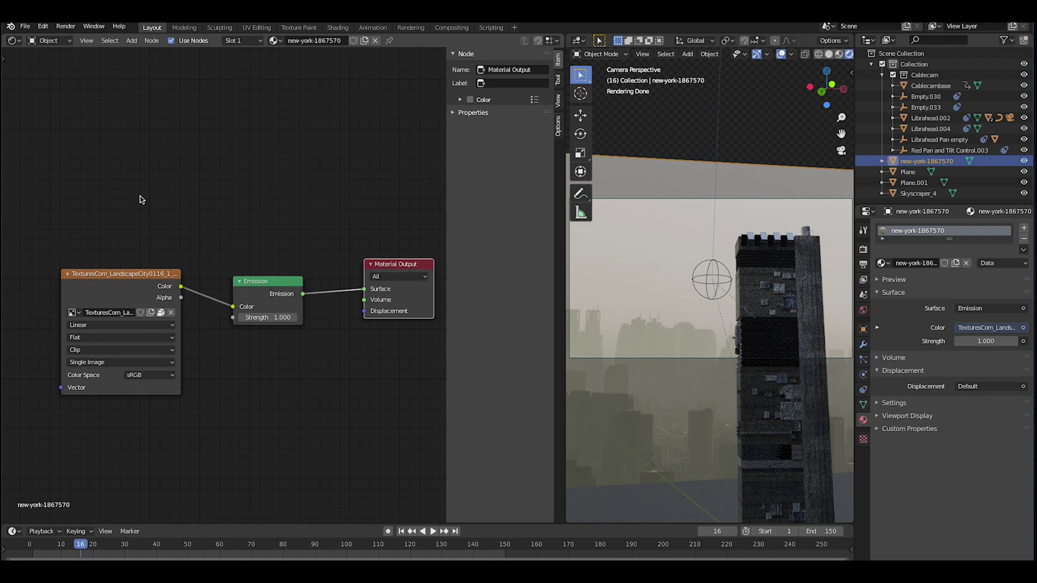
{"action": "left_click", "coordinate": [178, 272]}
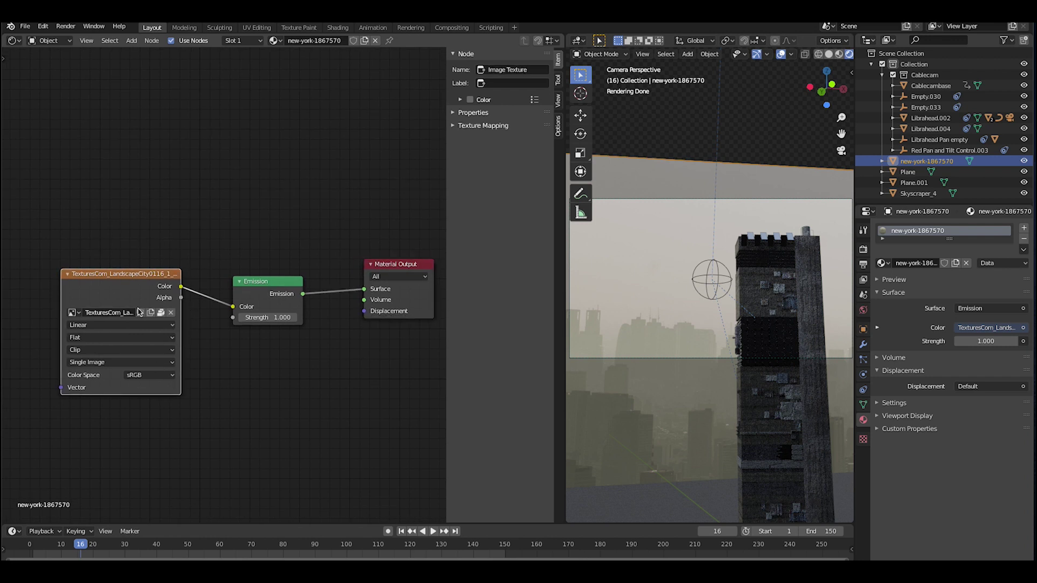
{"action": "left_click", "coordinate": [265, 280]}
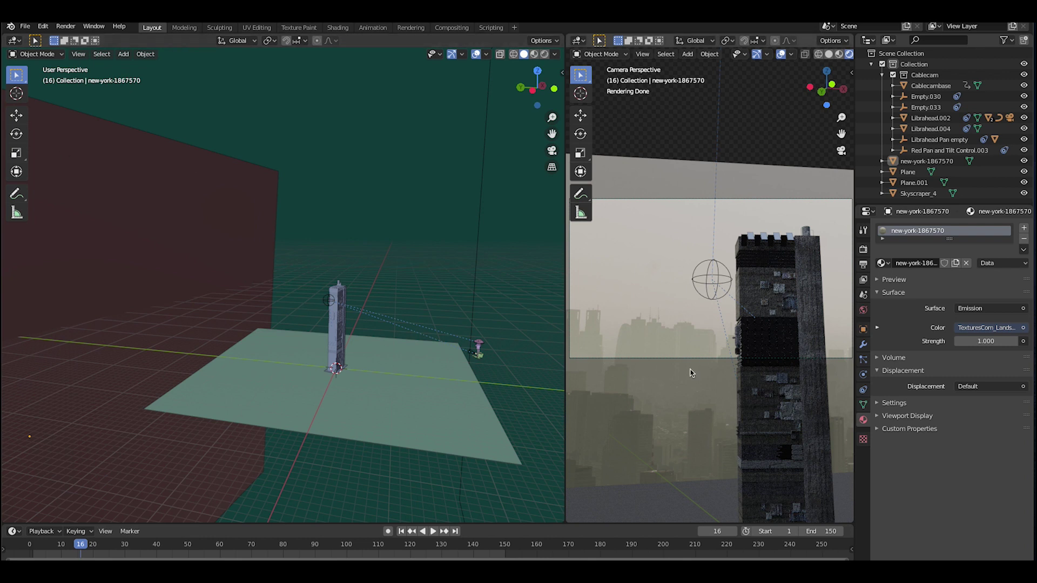
- Return the camera view to solid shading and merge the two 3D viewports into one
{"action": "key", "text": "z"}
{"action": "left_click", "coordinate": [770, 368]}
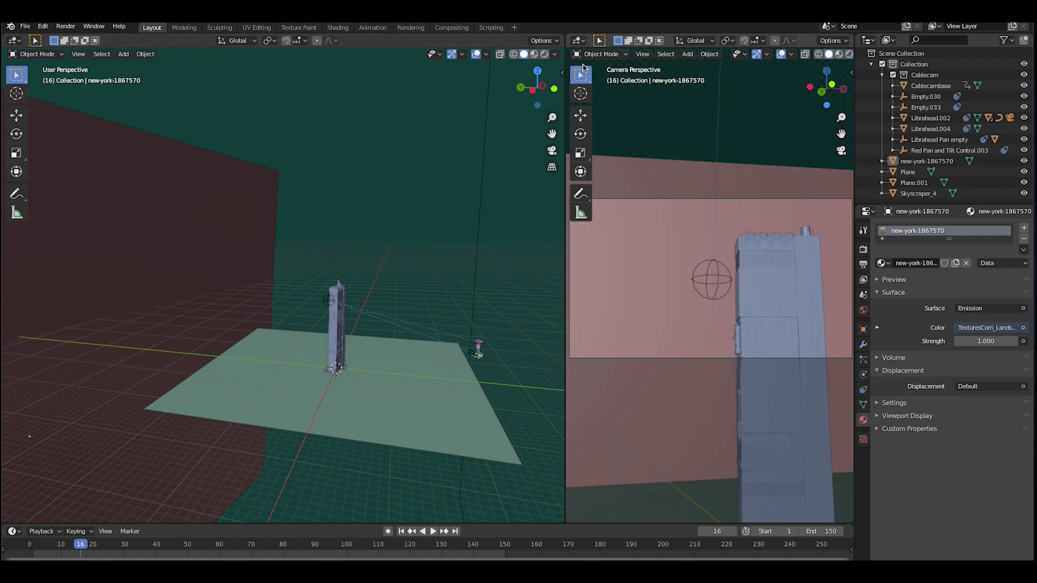
{"action": "left_click_drag", "start_coordinate": [566, 38], "coordinate": [564, 37]}
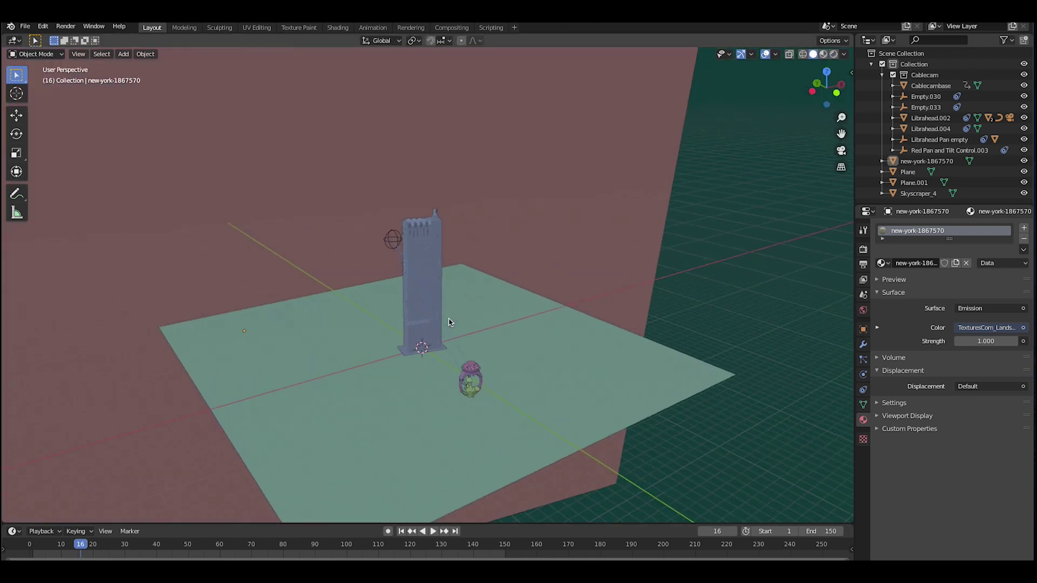
- Select the new-york-1867570 backdrop plane and hide it in the viewport
{"action": "middle_click_drag", "start_coordinate": [449, 319], "coordinate": [495, 289]}
{"action": "left_click", "coordinate": [490, 290]}
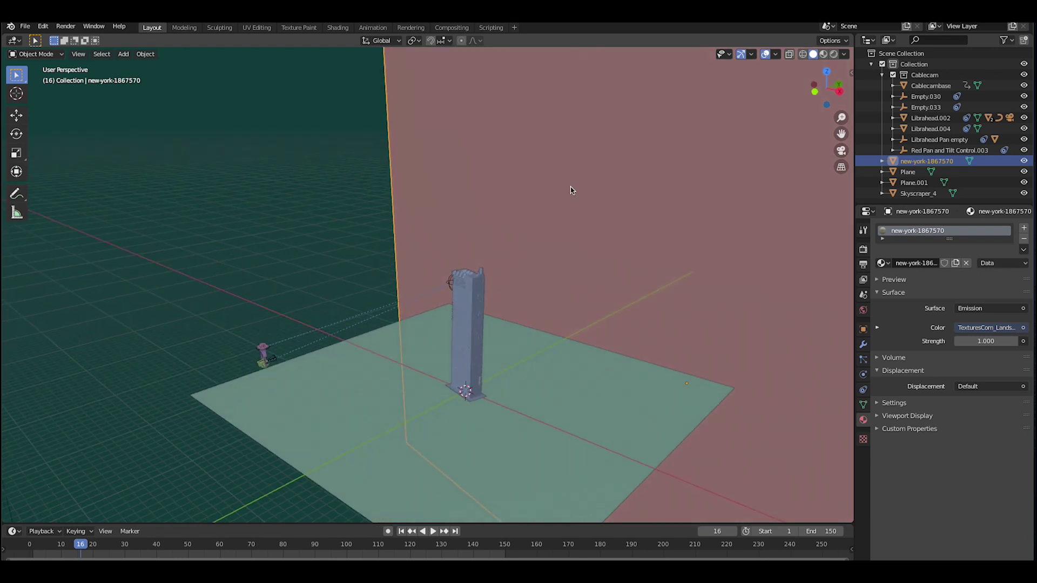
{"action": "left_click", "coordinate": [1024, 161]}
- Examine the skyscraper's rooftop and upper facade from several angles
{"action": "scroll", "coordinate": [554, 287], "scroll_direction": "up", "scroll_amount": 5}
{"action": "middle_click_drag", "start_coordinate": [552, 284], "coordinate": [552, 283]}
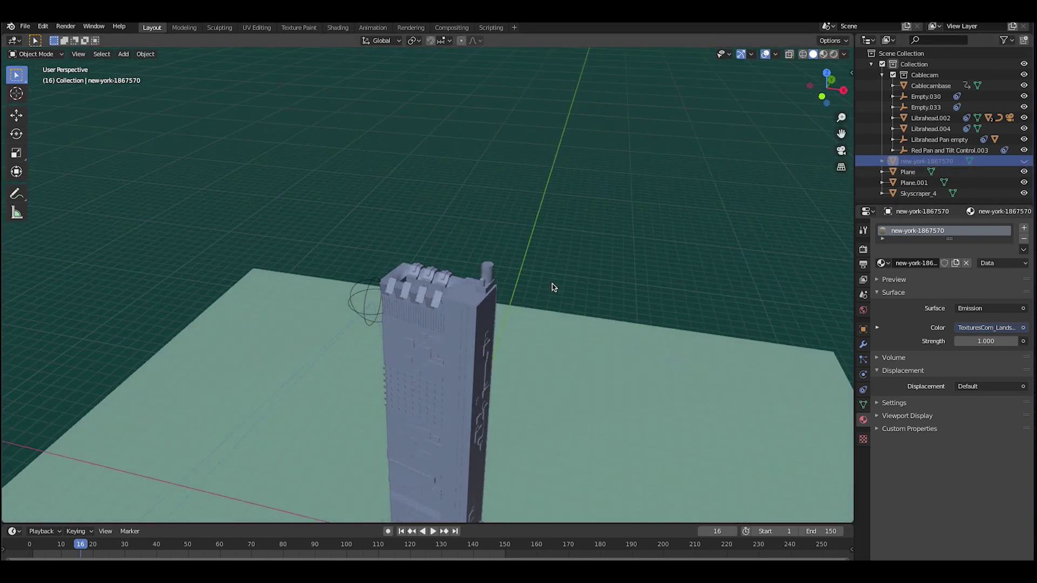
{"action": "scroll", "coordinate": [409, 300], "scroll_direction": "up", "scroll_amount": 5}
{"action": "middle_click_drag", "start_coordinate": [409, 301], "coordinate": [409, 301]}
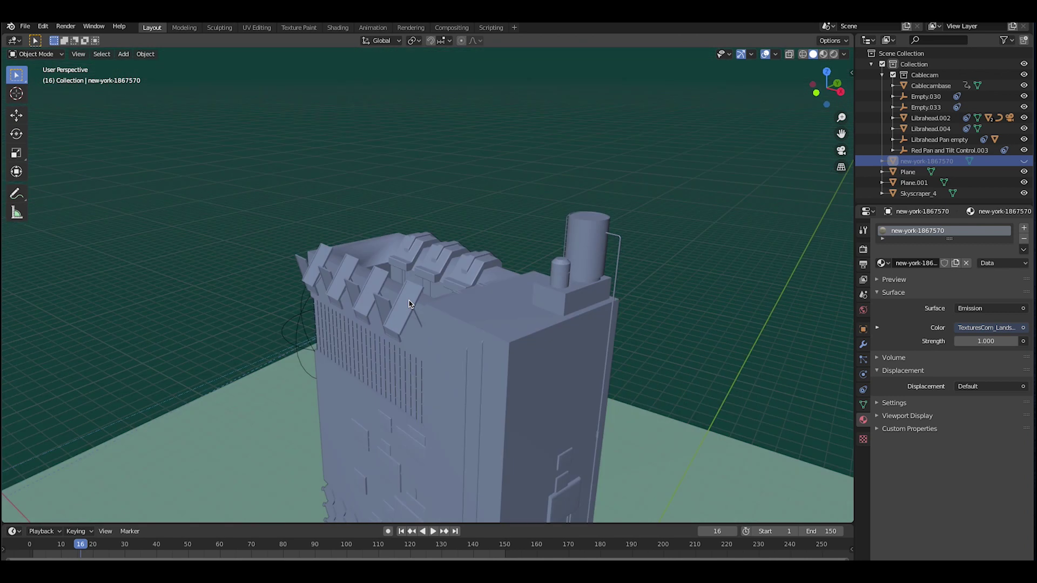
{"action": "scroll", "coordinate": [409, 301], "scroll_direction": "down", "scroll_amount": 3}
{"action": "scroll", "coordinate": [409, 300], "scroll_direction": "up", "scroll_amount": 4}
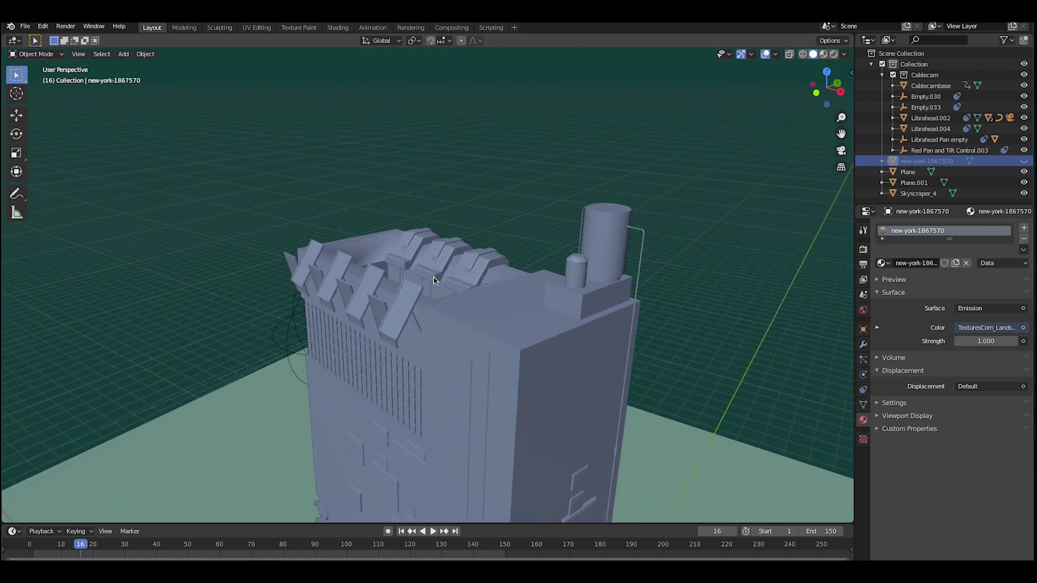
{"action": "middle_click_drag", "start_coordinate": [393, 315], "coordinate": [397, 298]}
{"action": "middle_click_drag", "start_coordinate": [508, 309], "coordinate": [612, 254]}
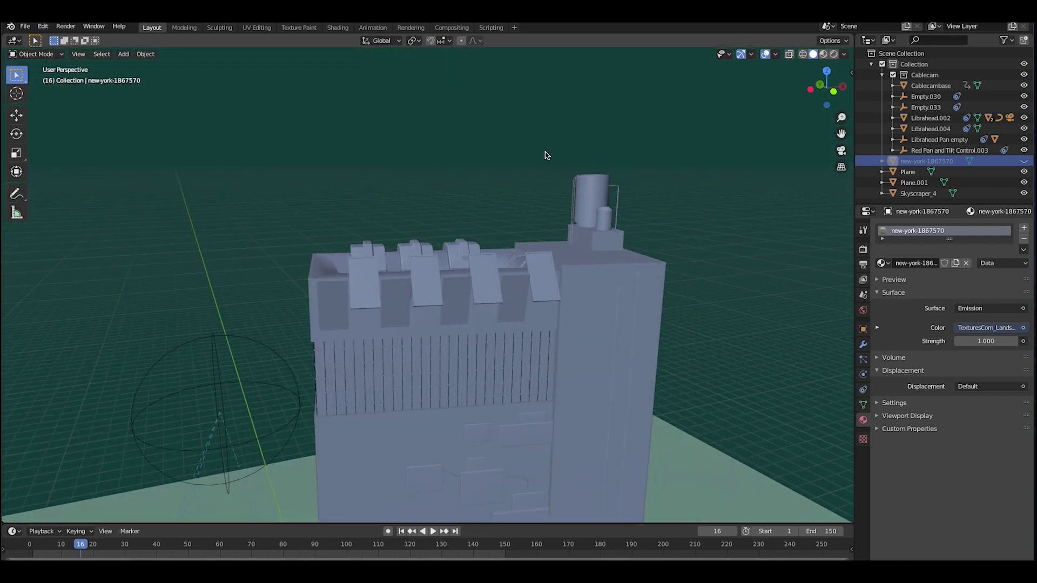
{"action": "middle_click_drag", "start_coordinate": [364, 260], "coordinate": [324, 243]}
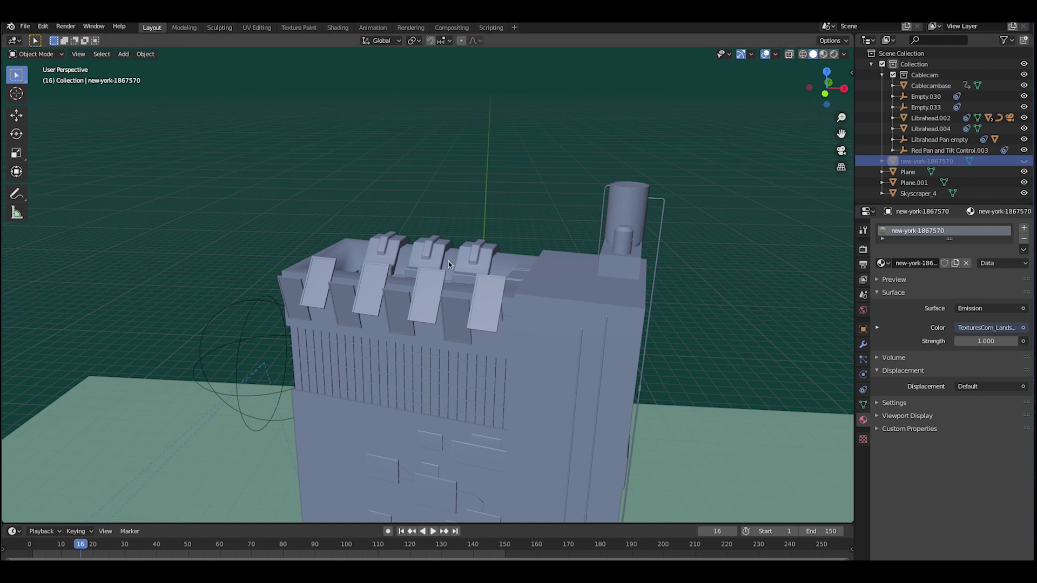
- Search the add-on preferences for "image" and check that the Import Images as Planes add-on is enabled
{"action": "left_click", "coordinate": [25, 26]}
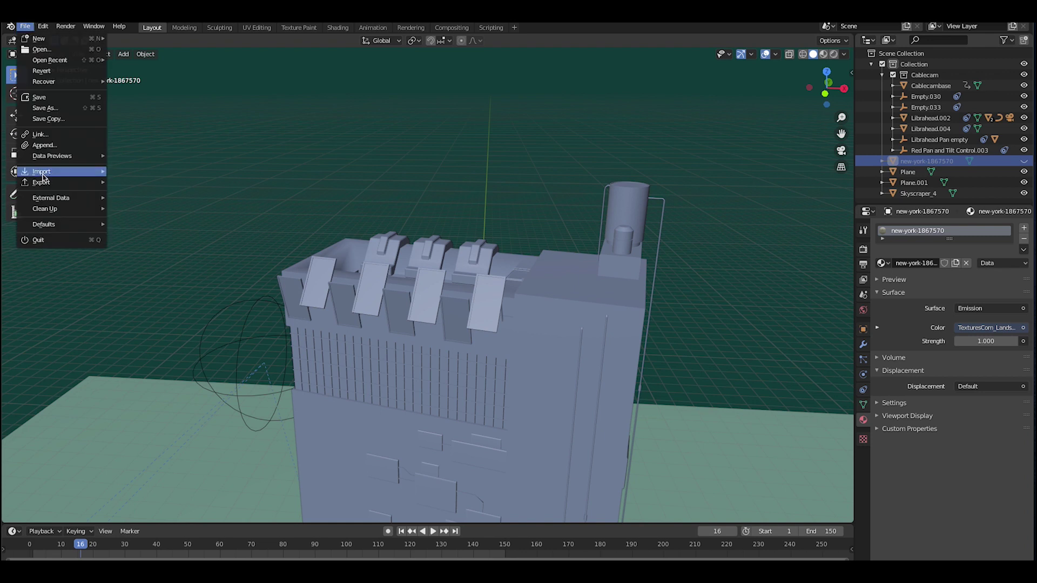
{"action": "mouse_move", "coordinate": [42, 175]}
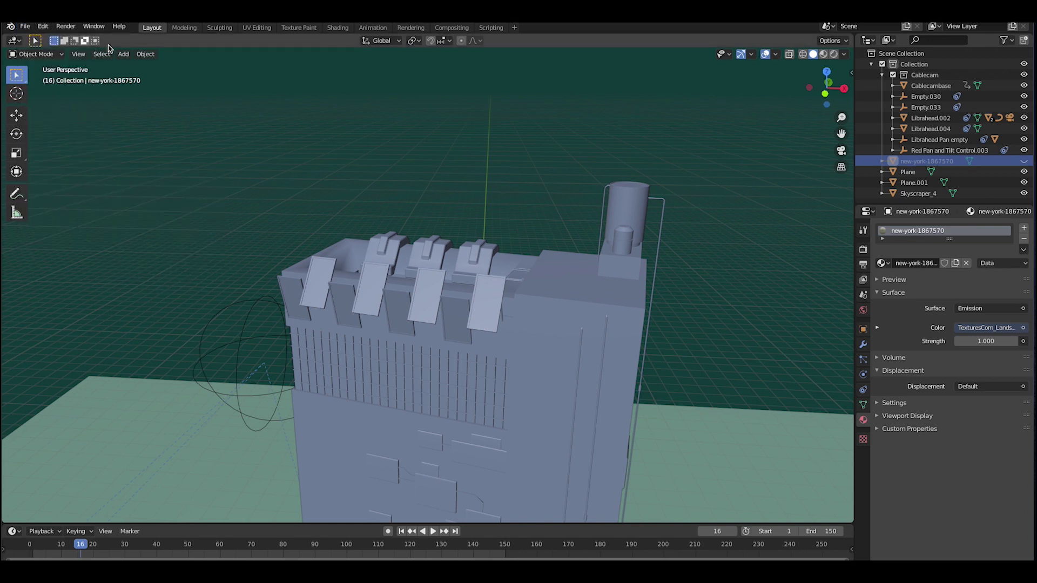
{"action": "left_click", "coordinate": [43, 26]}
{"action": "left_click", "coordinate": [64, 180]}
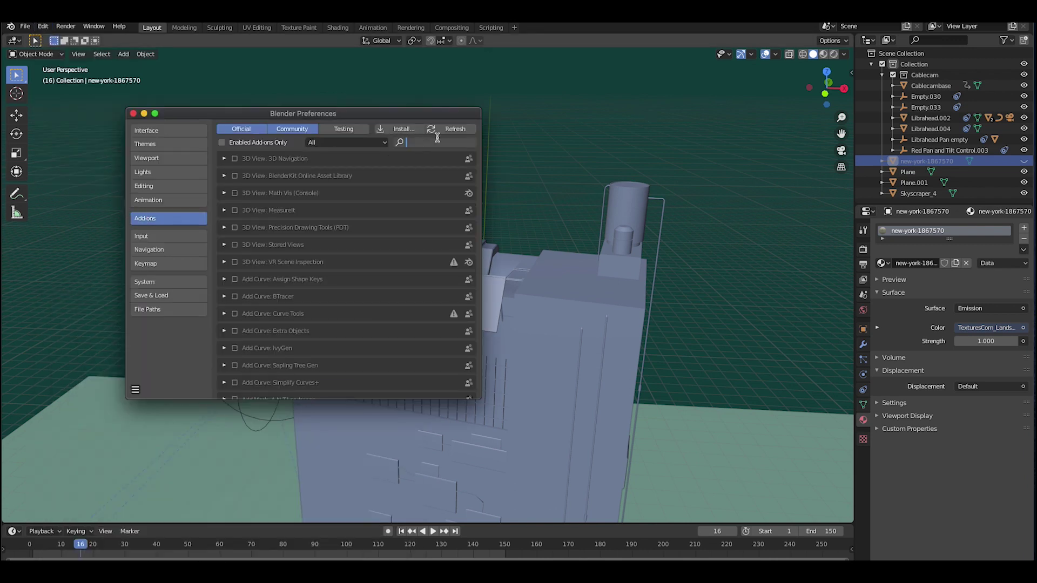
{"action": "type", "text": "image"}
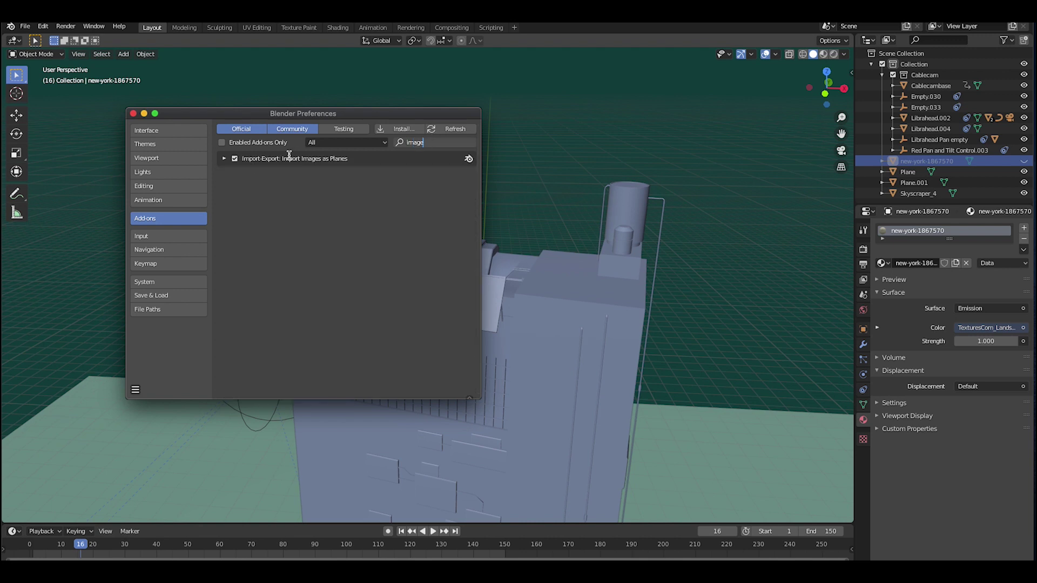
{"action": "left_click", "coordinate": [224, 158]}
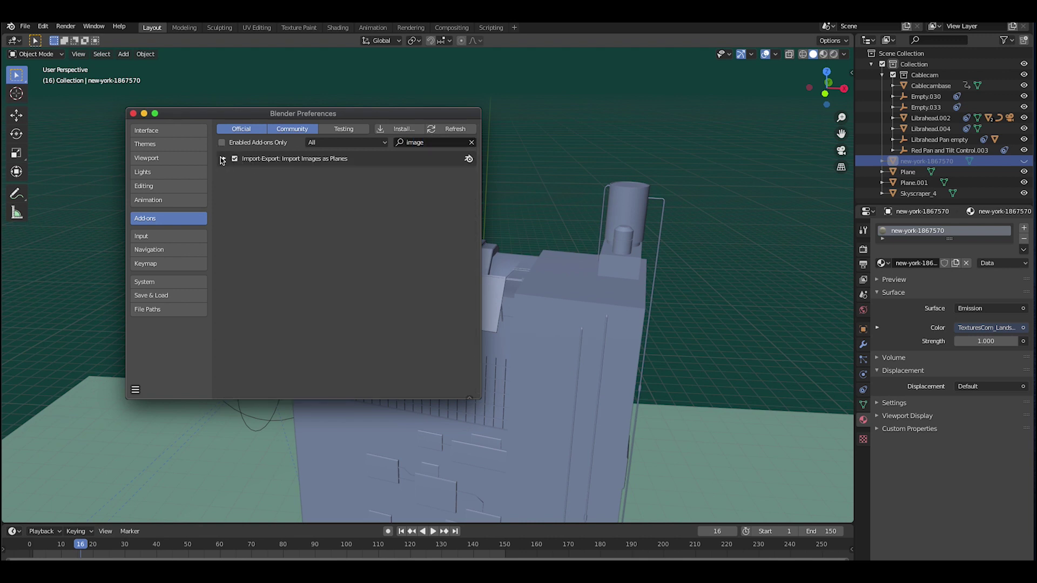
{"action": "left_click", "coordinate": [224, 159]}
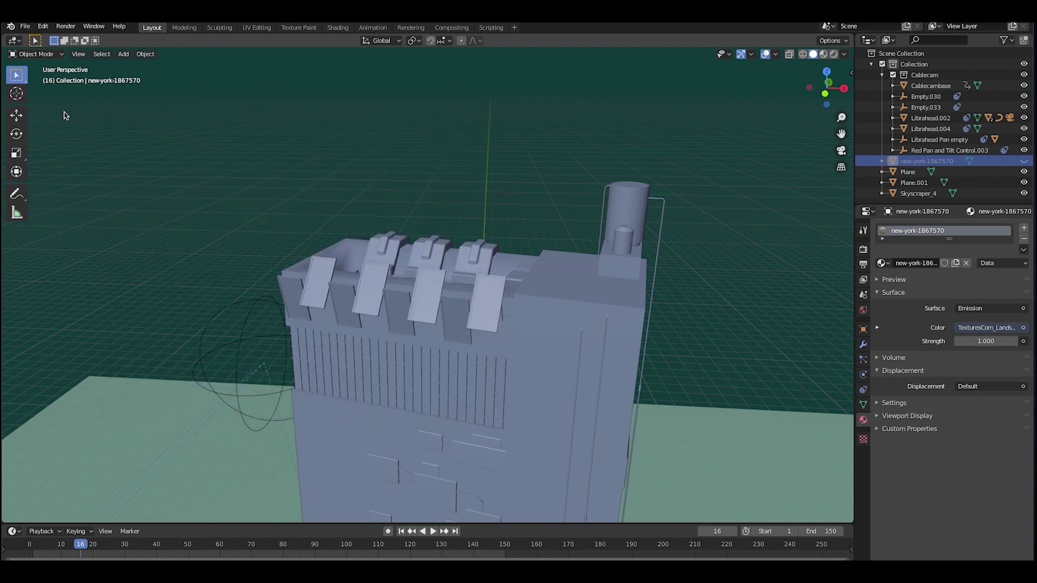
- Import 19 Slow Fog Cloud.mp4 from the 4K Fog Overlays folder as an image plane
{"action": "left_click", "coordinate": [25, 26]}
{"action": "mouse_move", "coordinate": [41, 172]}
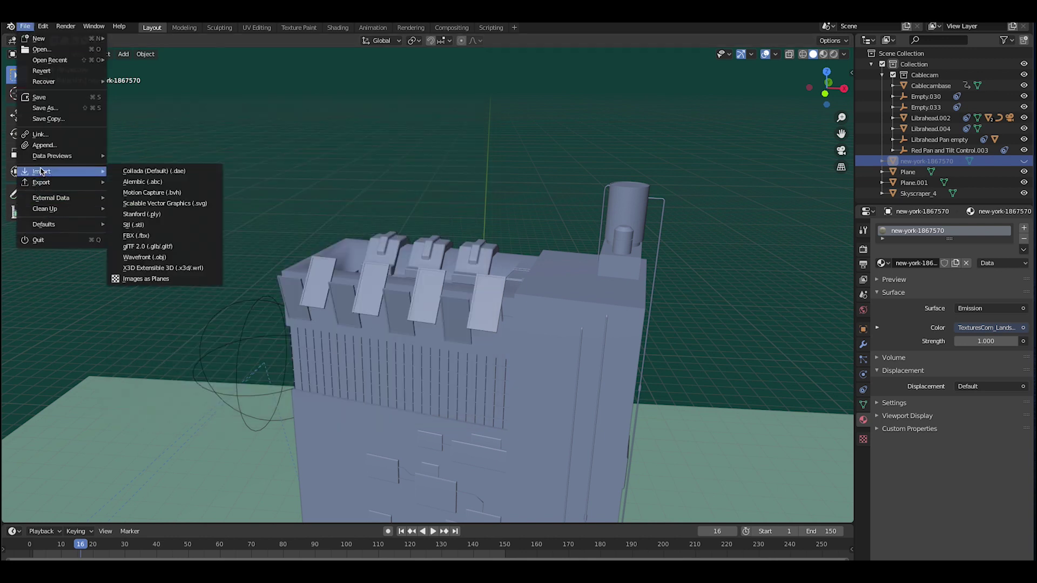
{"action": "left_click", "coordinate": [154, 278]}
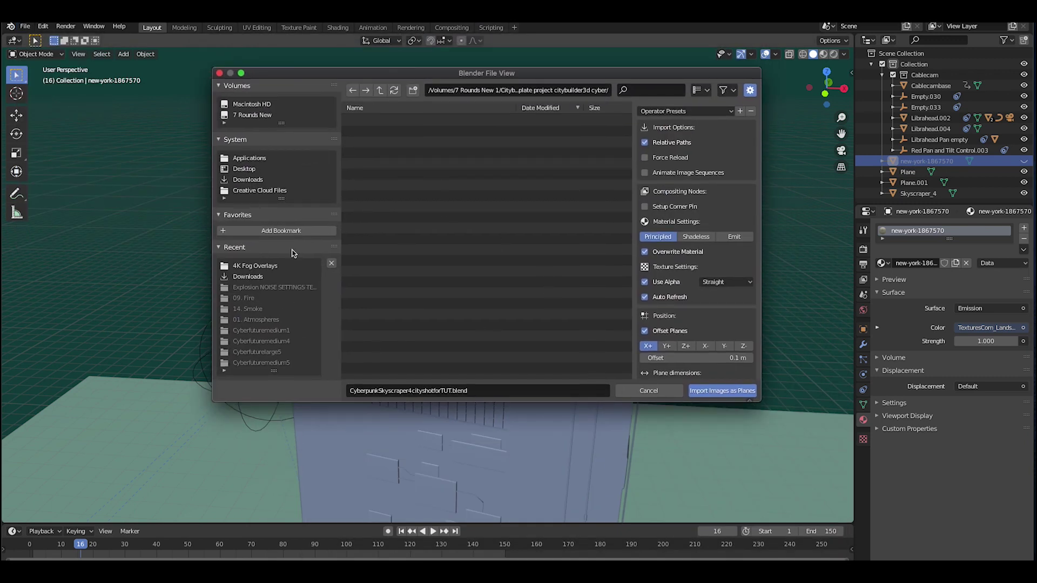
{"action": "left_click", "coordinate": [240, 266]}
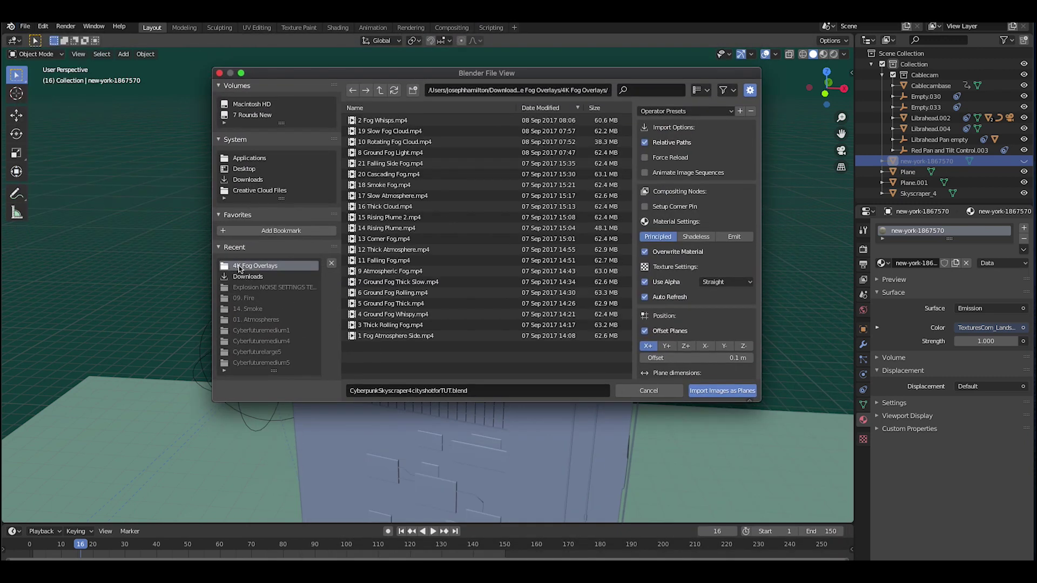
{"action": "left_click", "coordinate": [374, 130]}
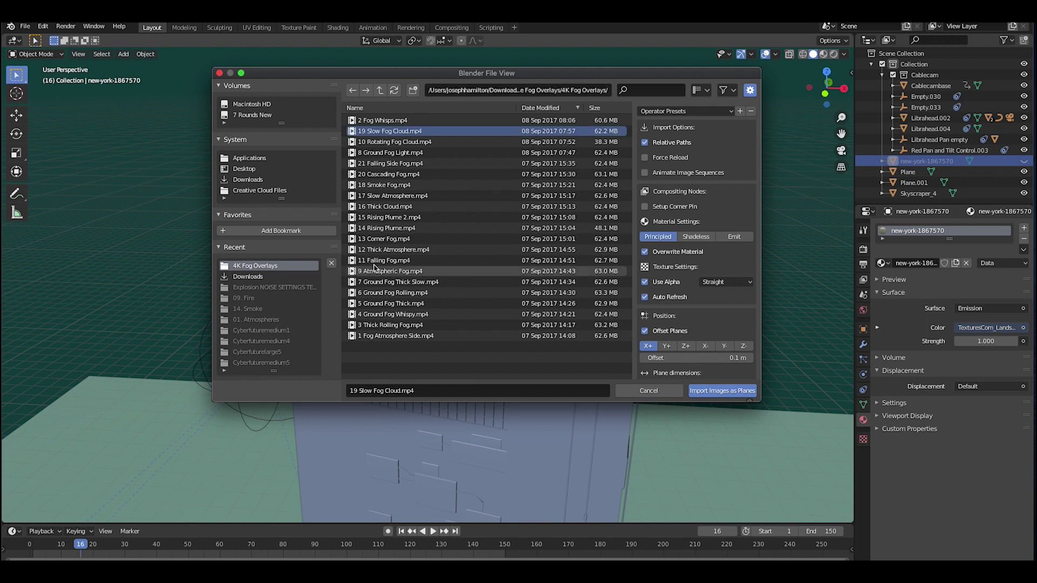
{"action": "left_click", "coordinate": [720, 392]}
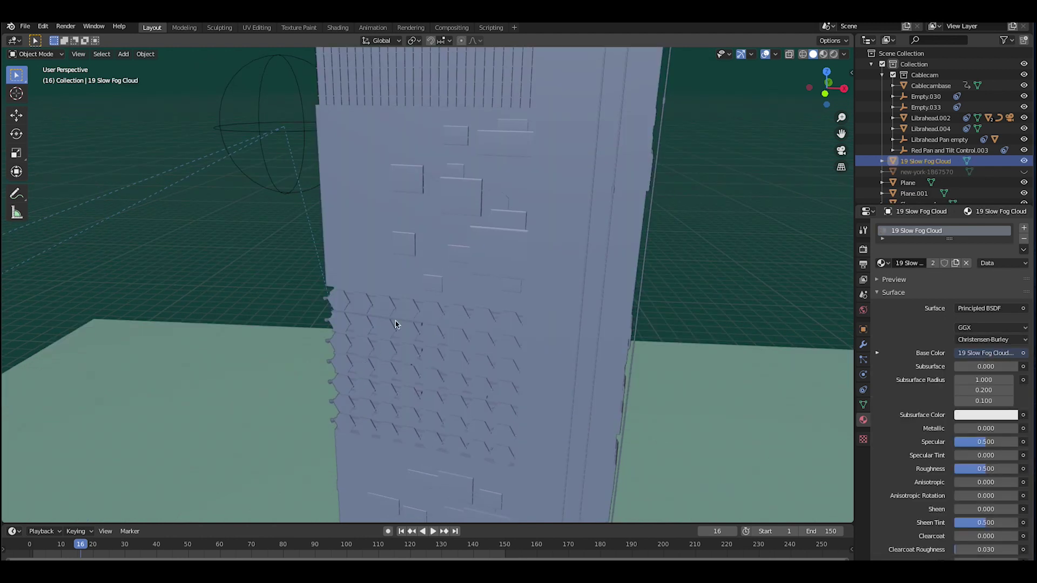
- Move the fog plane from the tower's base up in front of its lower facade
{"action": "scroll", "coordinate": [398, 317], "scroll_direction": "right", "scroll_amount": 3}
{"action": "scroll", "coordinate": [402, 313], "scroll_direction": "down", "scroll_amount": 10, "text": "shift"}
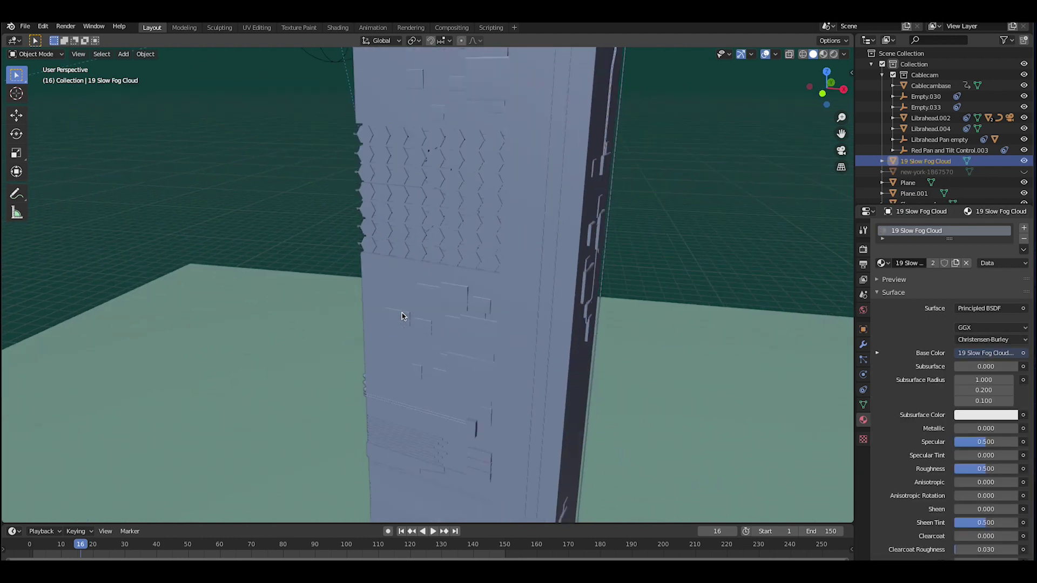
{"action": "scroll", "coordinate": [406, 307], "scroll_direction": "down", "scroll_amount": 3, "text": "ctrl"}
{"action": "scroll", "coordinate": [406, 307], "scroll_direction": "right", "scroll_amount": 10}
{"action": "key", "text": "g"}
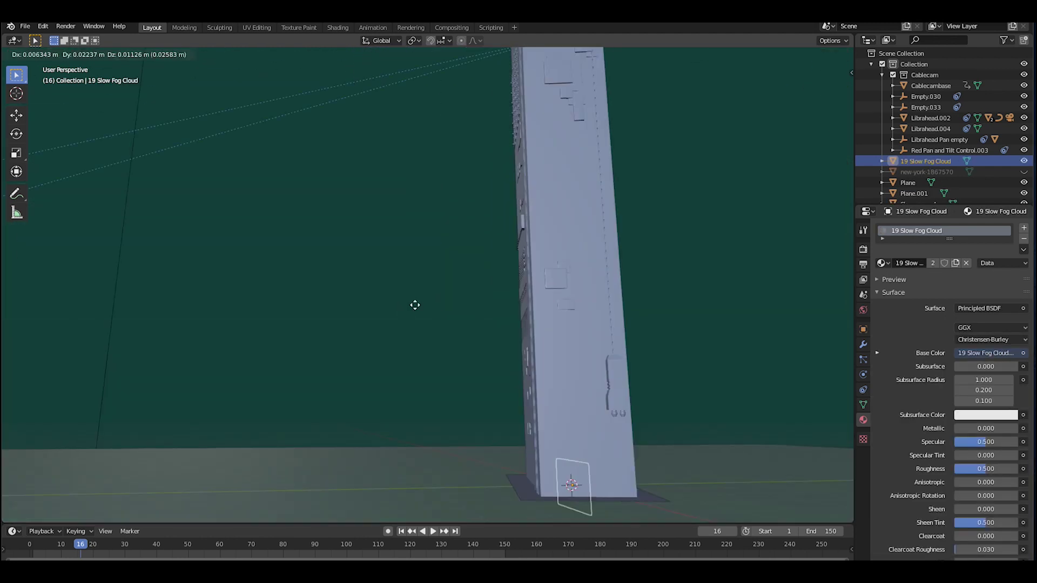
{"action": "left_click", "coordinate": [276, 164]}
{"action": "scroll", "coordinate": [458, 286], "scroll_direction": "left", "scroll_amount": 10}
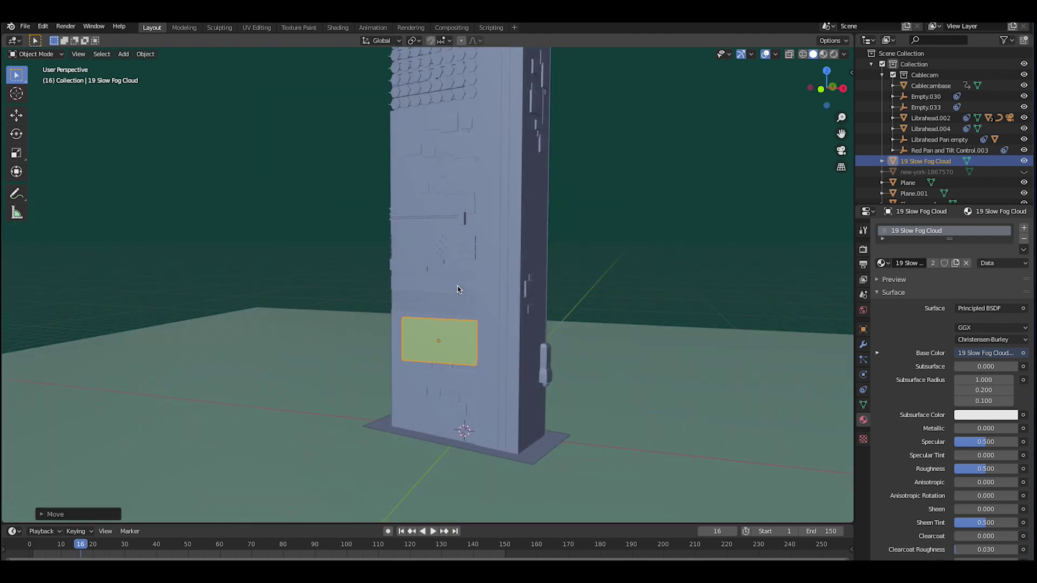
- Reposition the fog plane higher on the lower facade so it overhangs the tower's side edge
{"action": "scroll", "coordinate": [458, 286], "scroll_direction": "right", "scroll_amount": 8}
{"action": "key", "text": "g"}
{"action": "left_click", "coordinate": [375, 290]}
{"action": "scroll", "coordinate": [376, 290], "scroll_direction": "right", "scroll_amount": 3}
{"action": "scroll", "coordinate": [375, 290], "scroll_direction": "left", "scroll_amount": 10}
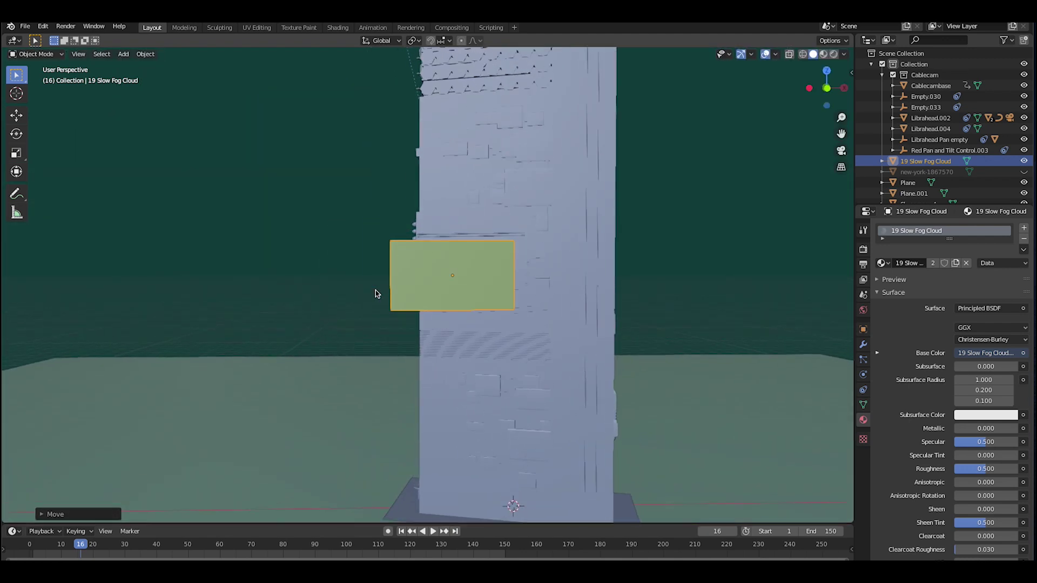
{"action": "scroll", "coordinate": [375, 290], "scroll_direction": "right", "scroll_amount": 3, "text": "shift"}
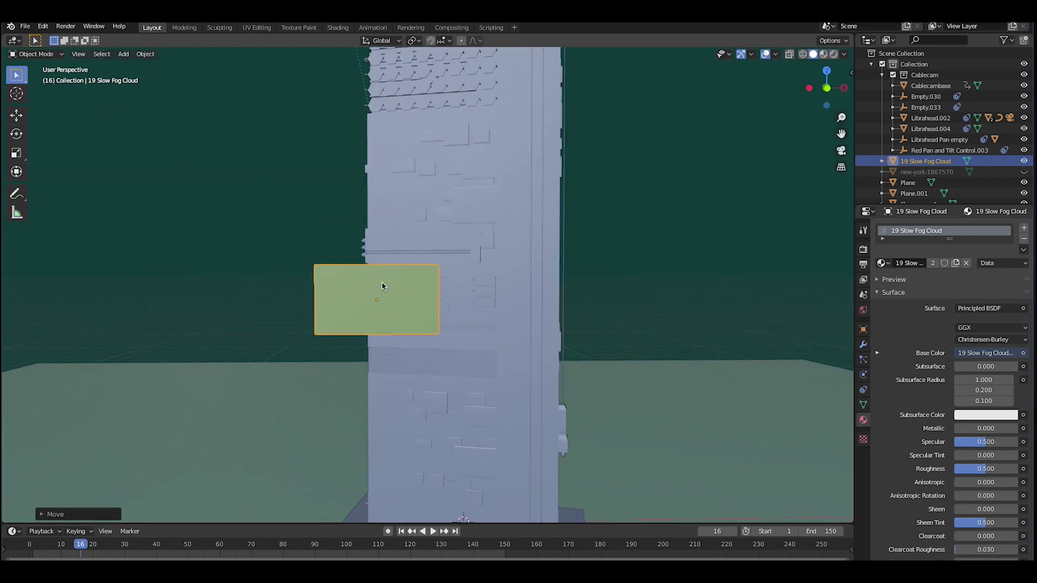
- Open the fog plane's material in the Shading workspace, widen its image node and preview the plane in Rendered shading
{"action": "left_click", "coordinate": [338, 28]}
{"action": "scroll", "coordinate": [408, 405], "scroll_direction": "down", "scroll_amount": 3}
{"action": "scroll", "coordinate": [407, 405], "scroll_direction": "left", "scroll_amount": 3}
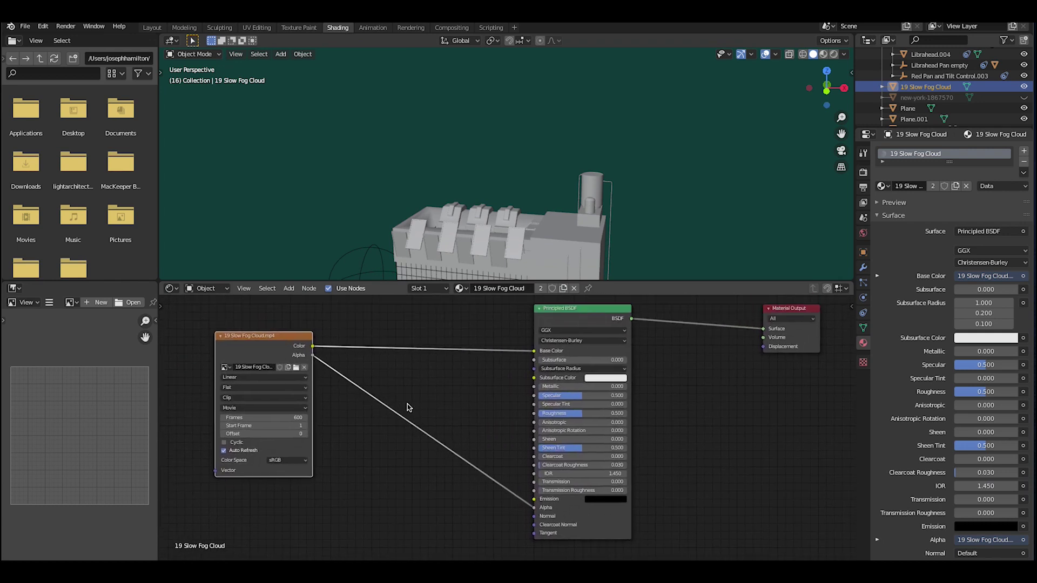
{"action": "left_click_drag", "start_coordinate": [215, 340], "coordinate": [183, 343]}
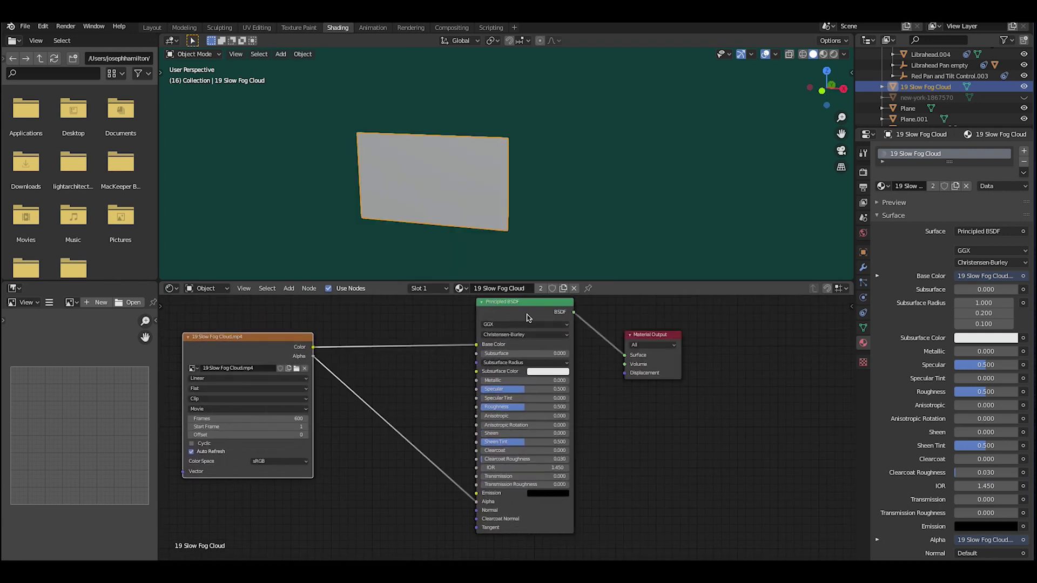
{"action": "key", "text": "z"}
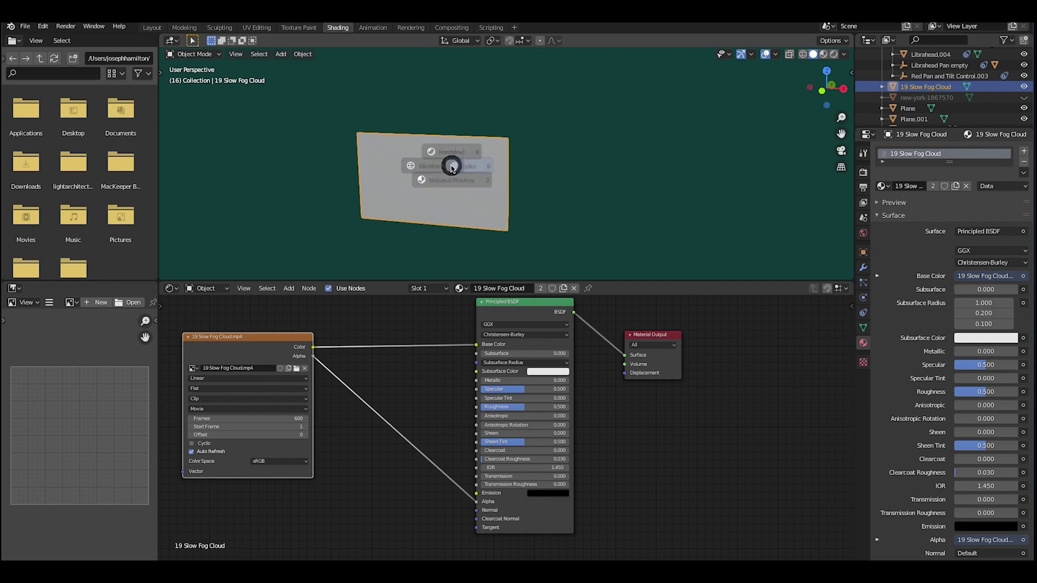
{"action": "left_click", "coordinate": [508, 153]}
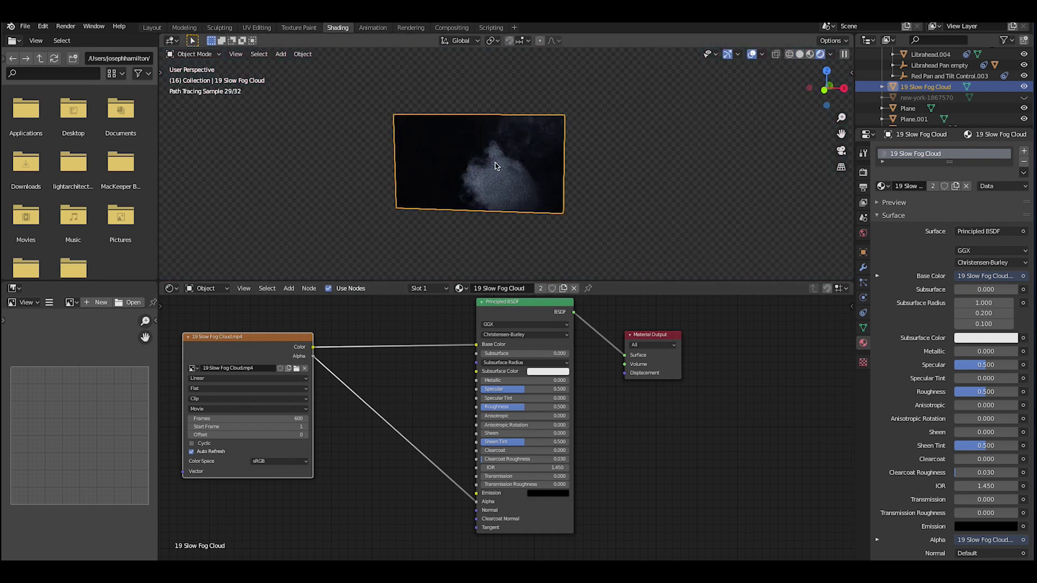
{"action": "scroll", "coordinate": [462, 184], "scroll_direction": "up", "scroll_amount": 2}
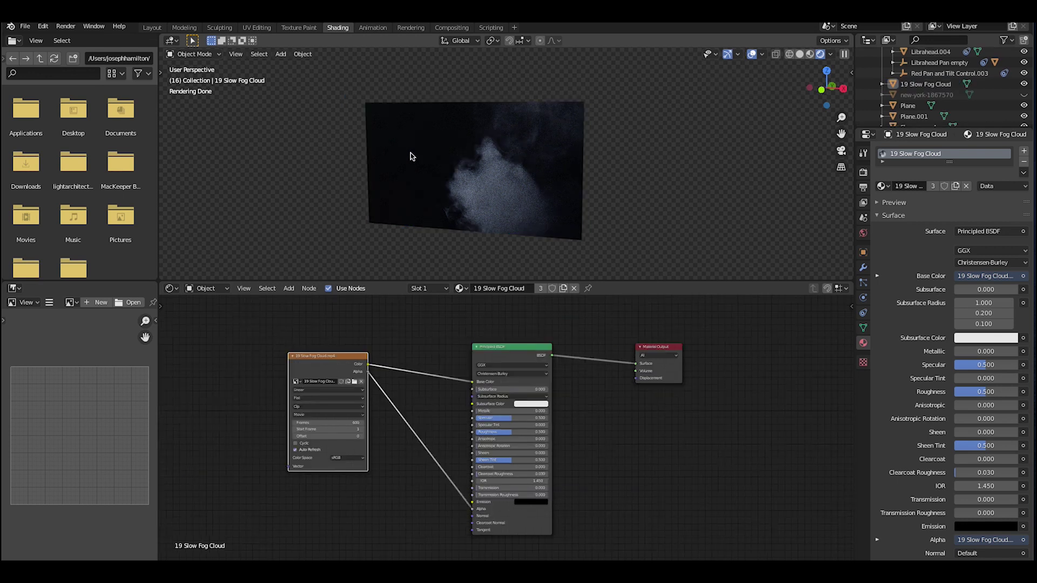
- Try linking the fog footage's Color output to the Principled BSDF's Emission input, and remove that link again
{"action": "left_click", "coordinate": [368, 365]}
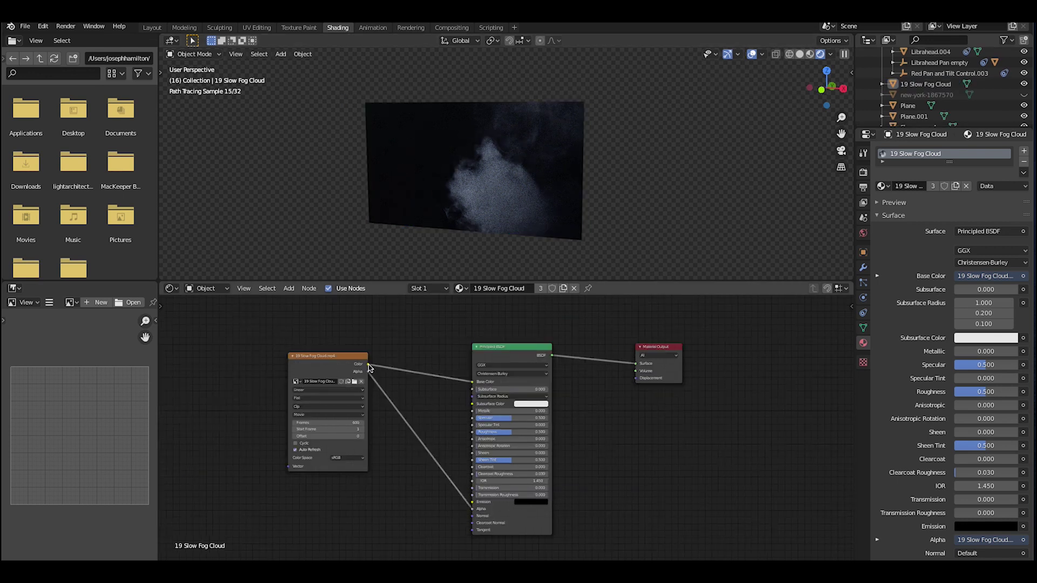
{"action": "left_click_drag", "start_coordinate": [369, 365], "coordinate": [473, 503]}
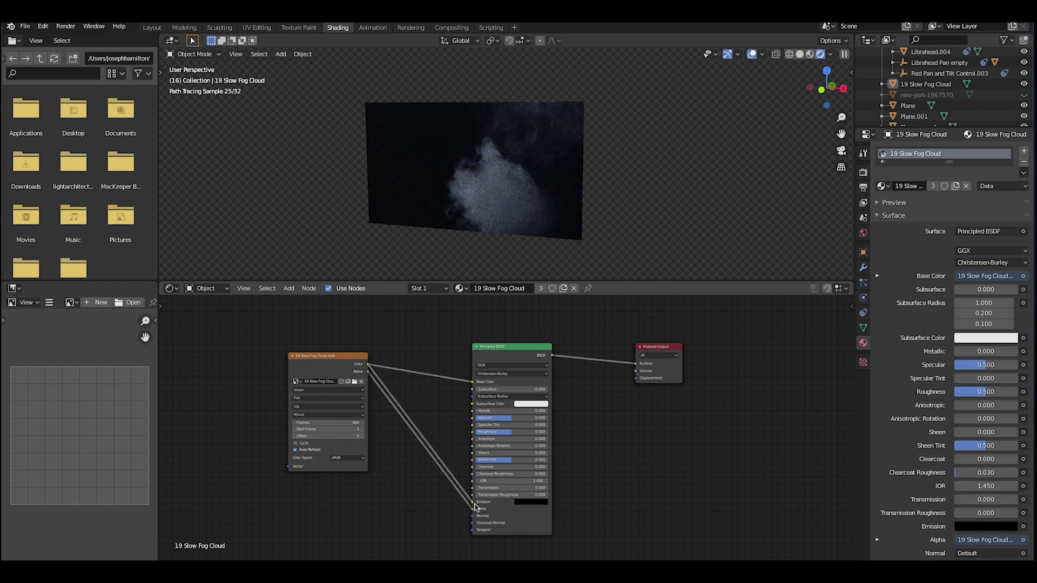
{"action": "left_click", "coordinate": [329, 369]}
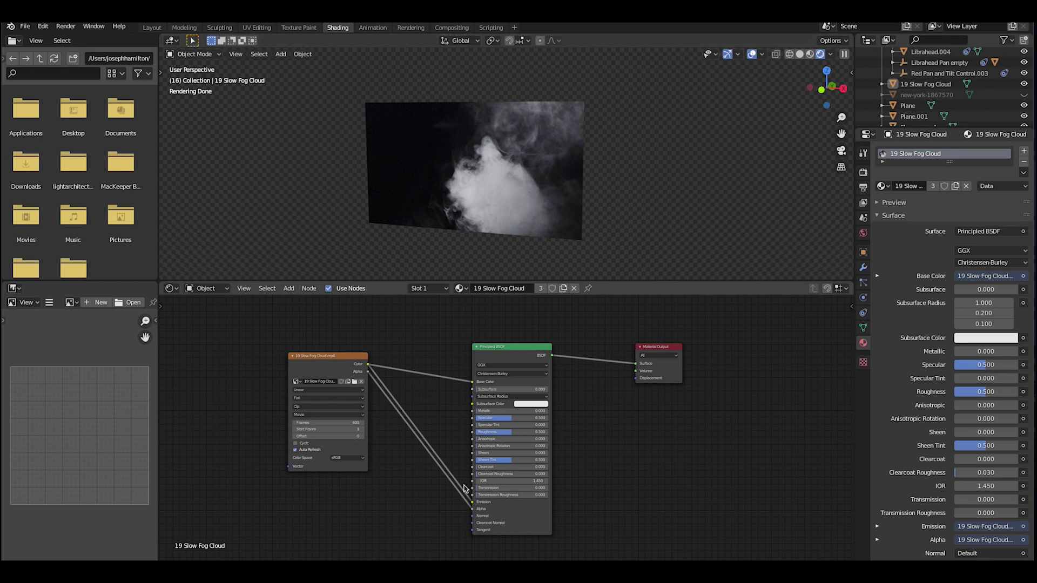
{"action": "left_click_drag", "start_coordinate": [473, 503], "coordinate": [437, 460]}
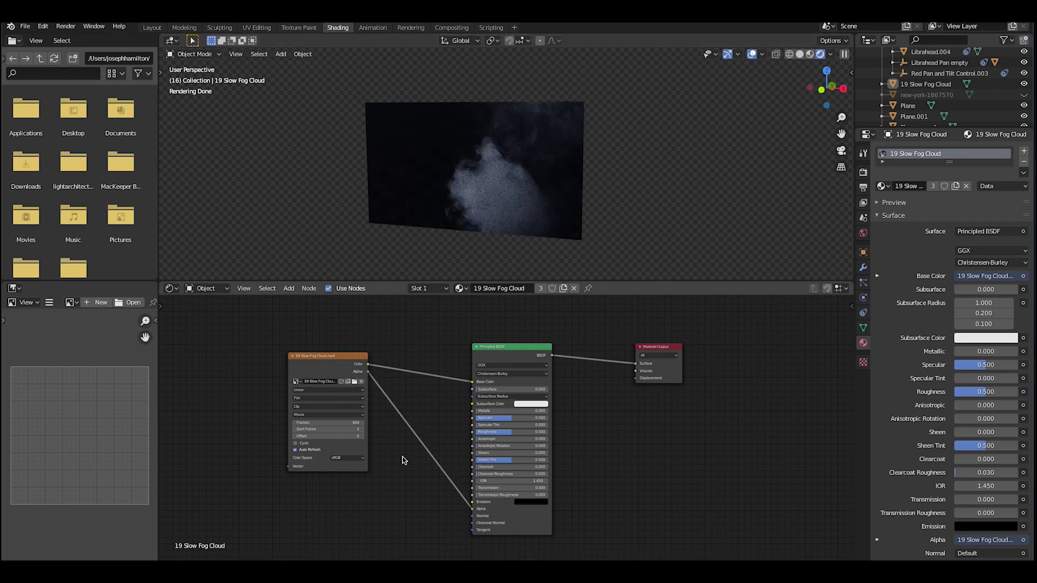
- Disconnect the footage's Alpha from the Principled BSDF and place a MixRGB node between the two, shifting the image node aside
{"action": "left_click_drag", "start_coordinate": [473, 510], "coordinate": [398, 486]}
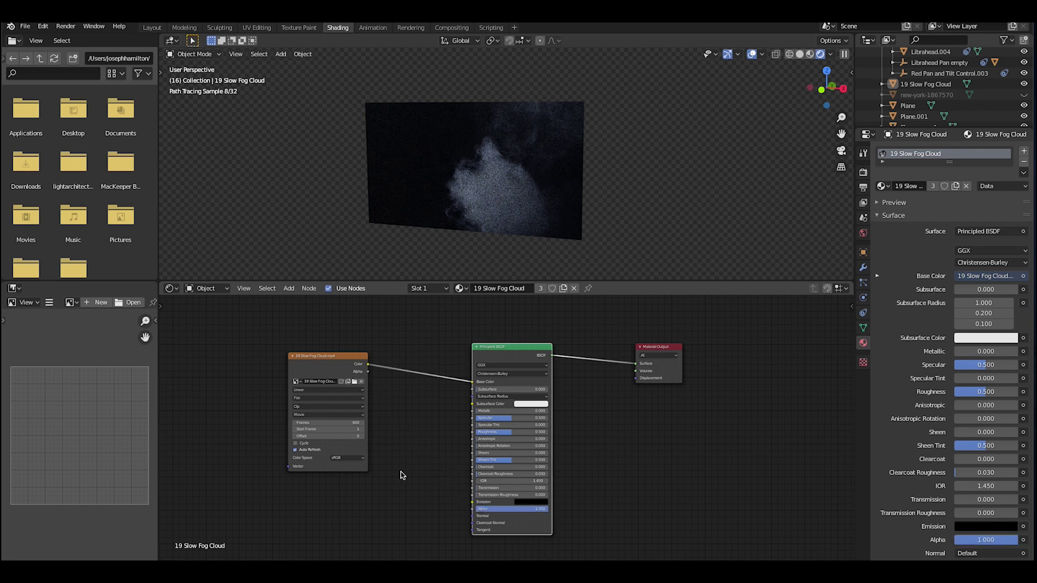
{"action": "key", "text": "shift+a"}
{"action": "mouse_move", "coordinate": [393, 416]}
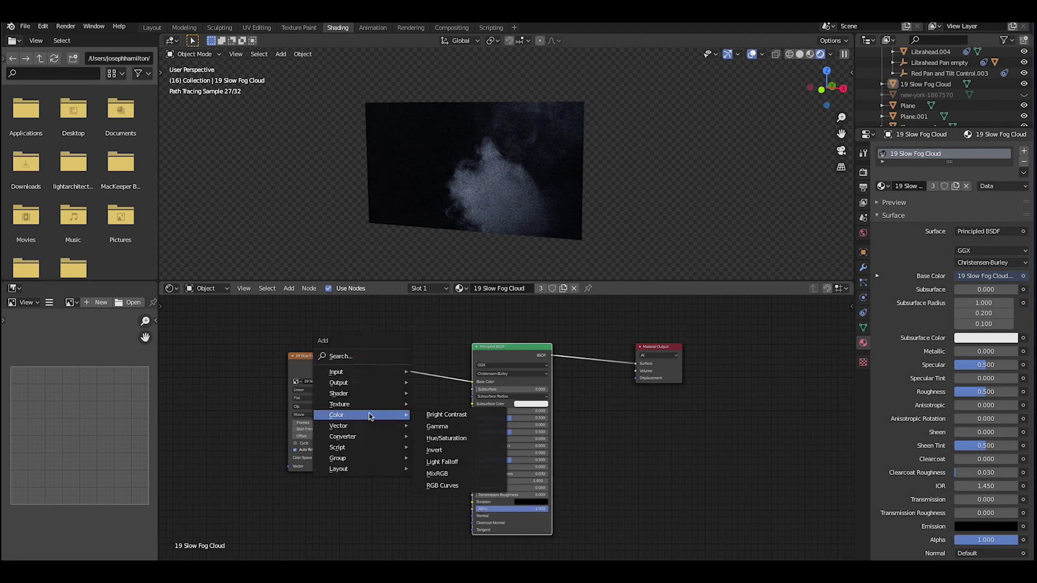
{"action": "left_click", "coordinate": [444, 477]}
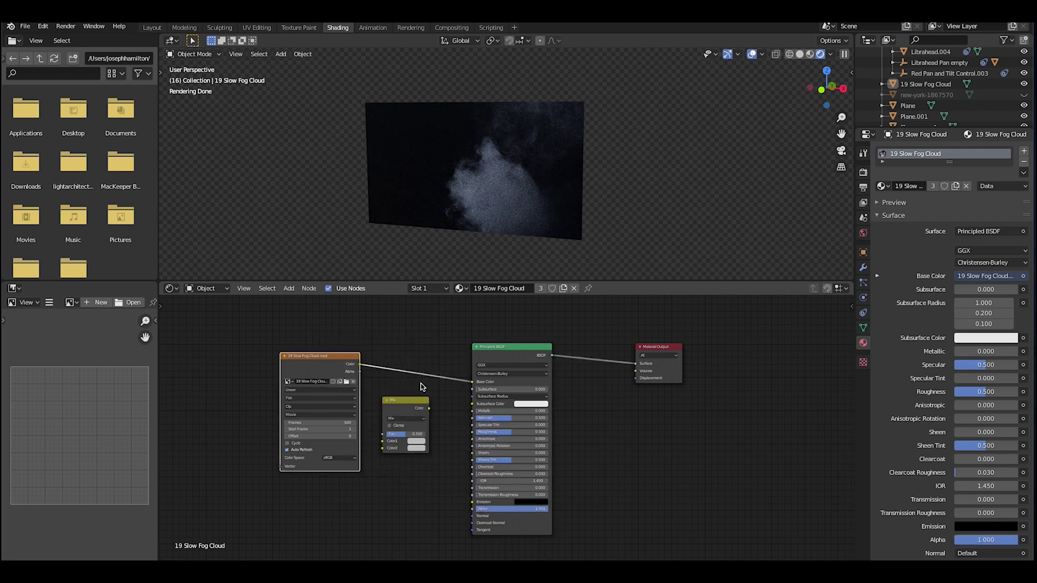
{"action": "key", "text": "g"}
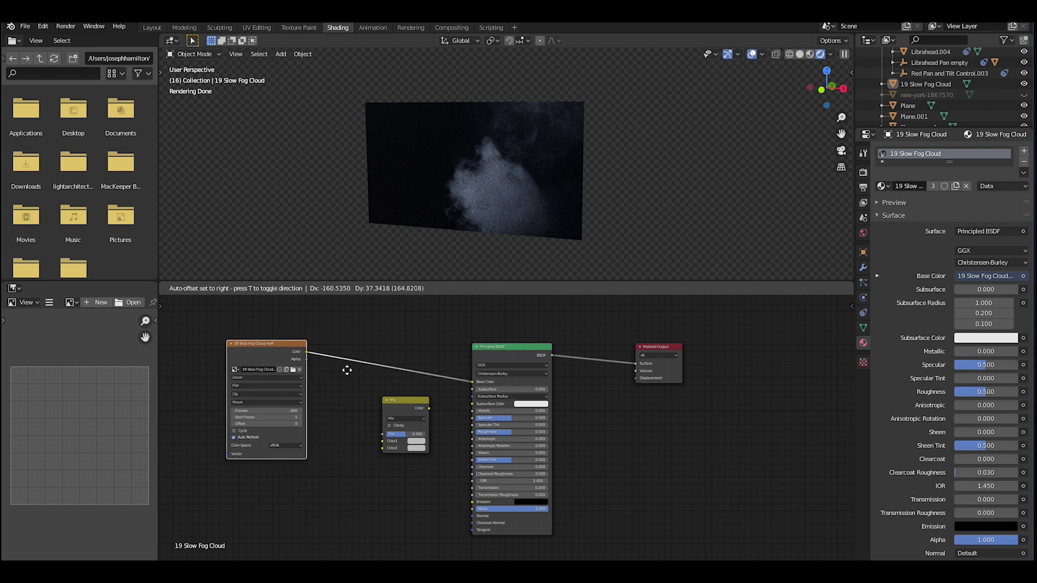
{"action": "left_click", "coordinate": [306, 367]}
{"action": "left_click_drag", "start_coordinate": [406, 404], "coordinate": [357, 397]}
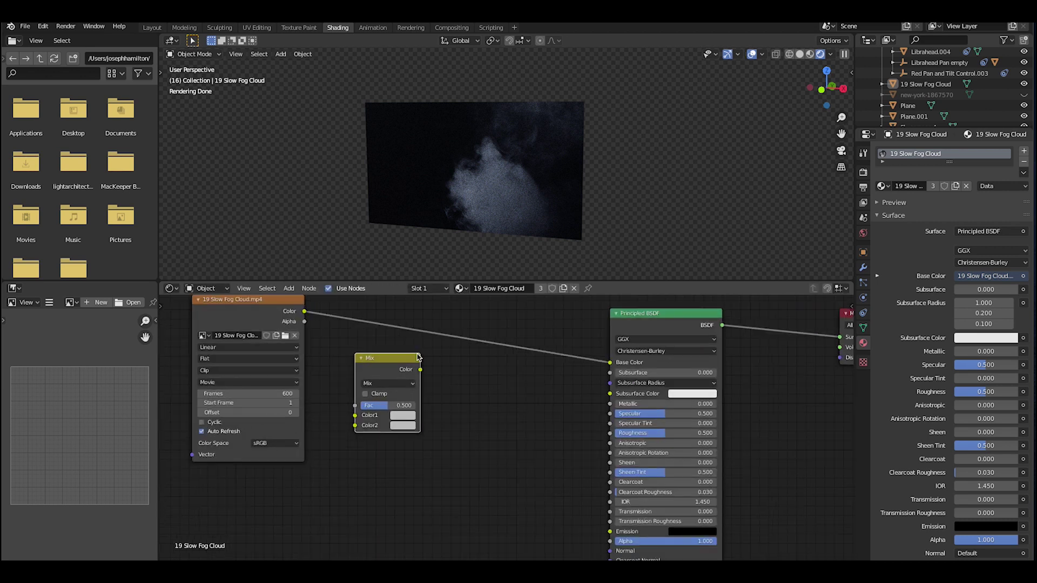
- Set the Mix node's blending mode to Screen and route the footage's Color output into its Fac instead of Base Color
{"action": "left_click", "coordinate": [385, 383]}
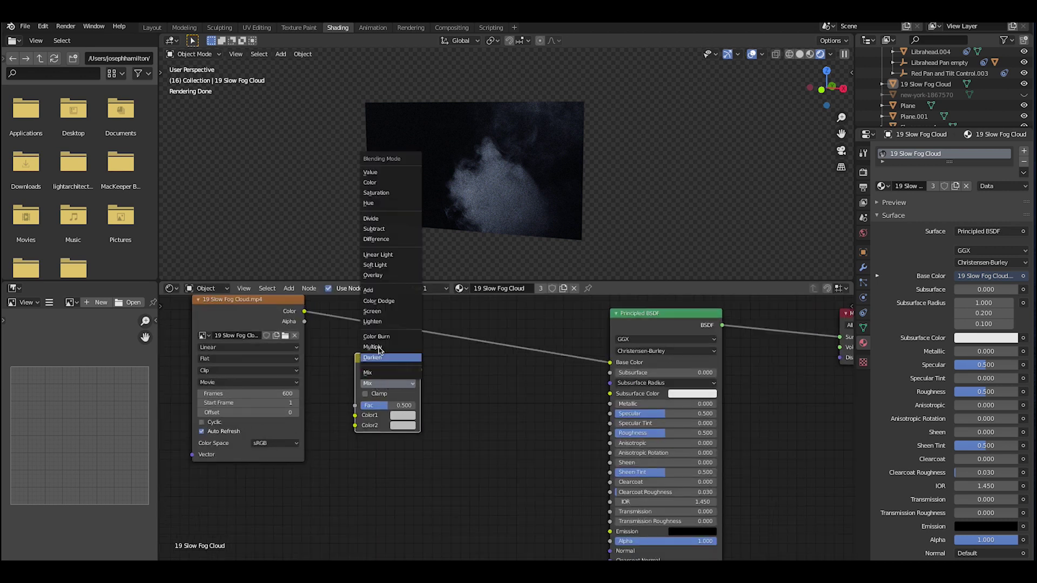
{"action": "left_click", "coordinate": [378, 348]}
{"action": "middle_click_drag", "start_coordinate": [305, 315], "coordinate": [320, 339]}
{"action": "left_click_drag", "start_coordinate": [319, 336], "coordinate": [370, 430]}
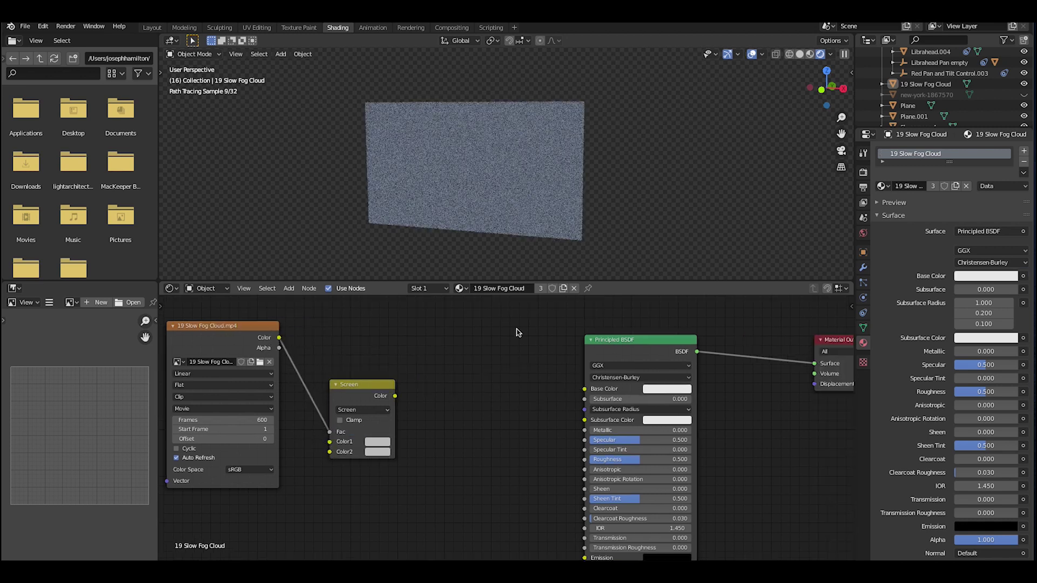
- Add an RGB Curves node and connect the Screen node's Color output to its Color input
{"action": "key", "text": "shift+a"}
{"action": "mouse_move", "coordinate": [443, 419]}
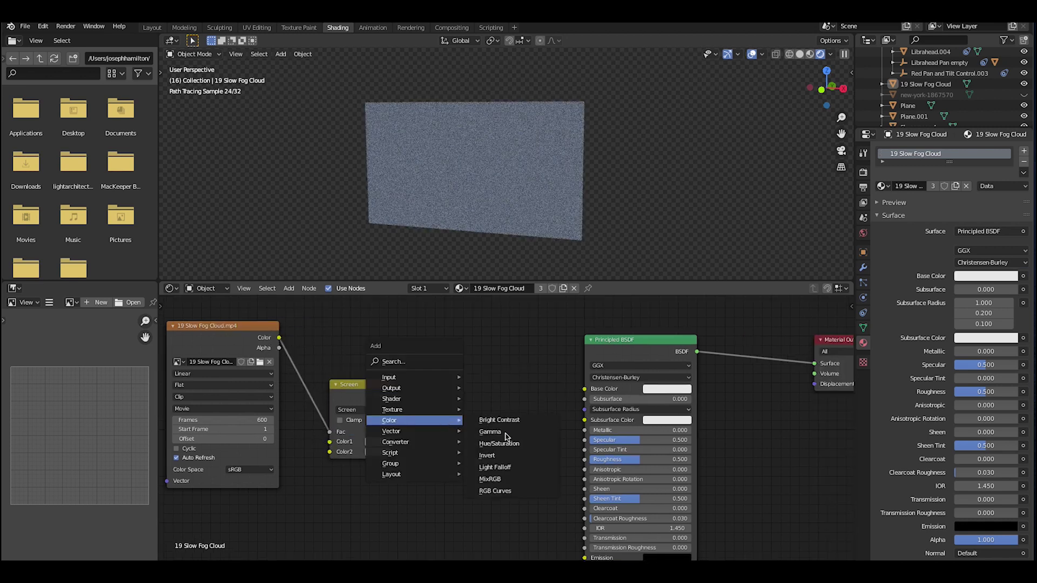
{"action": "left_click", "coordinate": [492, 492]}
{"action": "left_click", "coordinate": [430, 263]}
{"action": "middle_click_drag", "start_coordinate": [394, 410], "coordinate": [387, 462]}
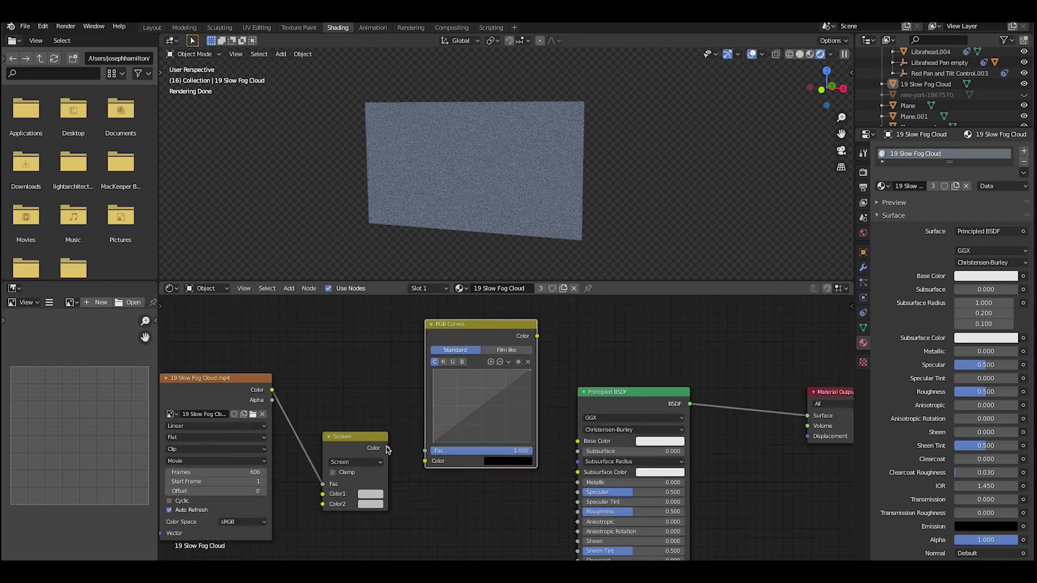
{"action": "left_click_drag", "start_coordinate": [388, 448], "coordinate": [425, 462]}
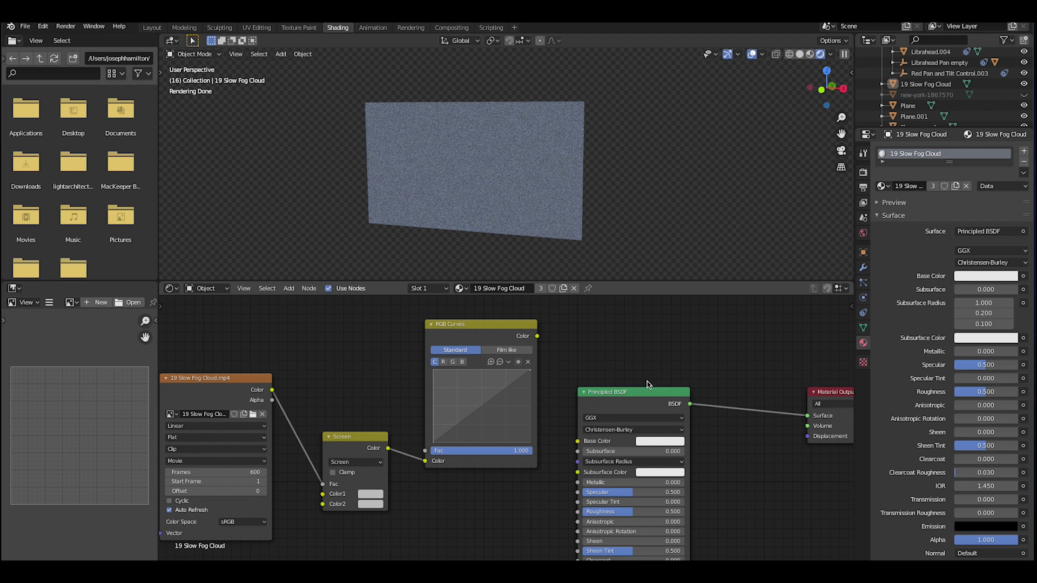
- Connect the RGB Curves output to both the Base Color and Emission inputs of the Principled BSDF
{"action": "scroll", "coordinate": [647, 381], "scroll_direction": "down", "scroll_amount": 2}
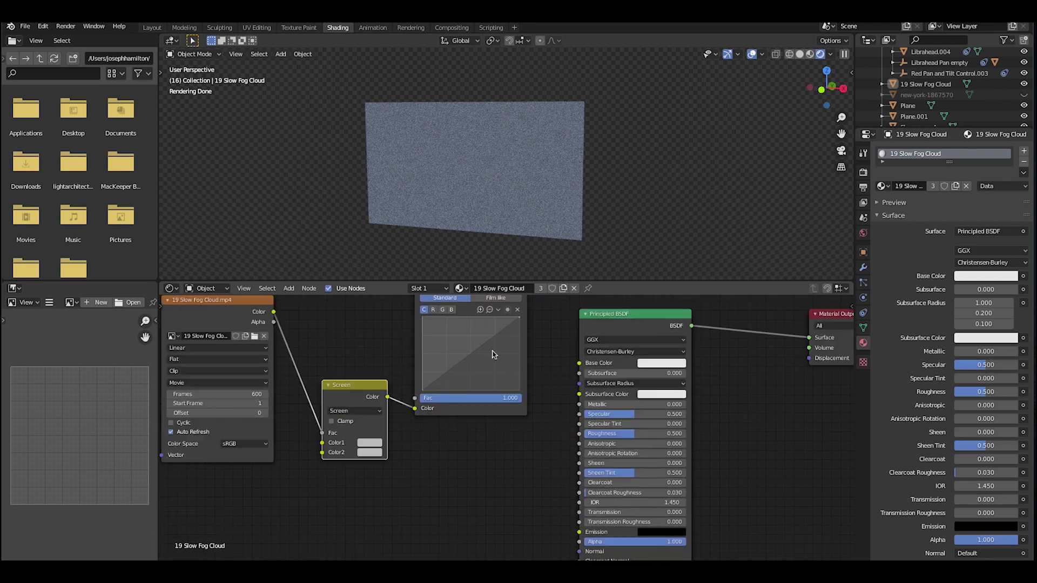
{"action": "scroll", "coordinate": [445, 412], "scroll_direction": "right", "scroll_amount": 3}
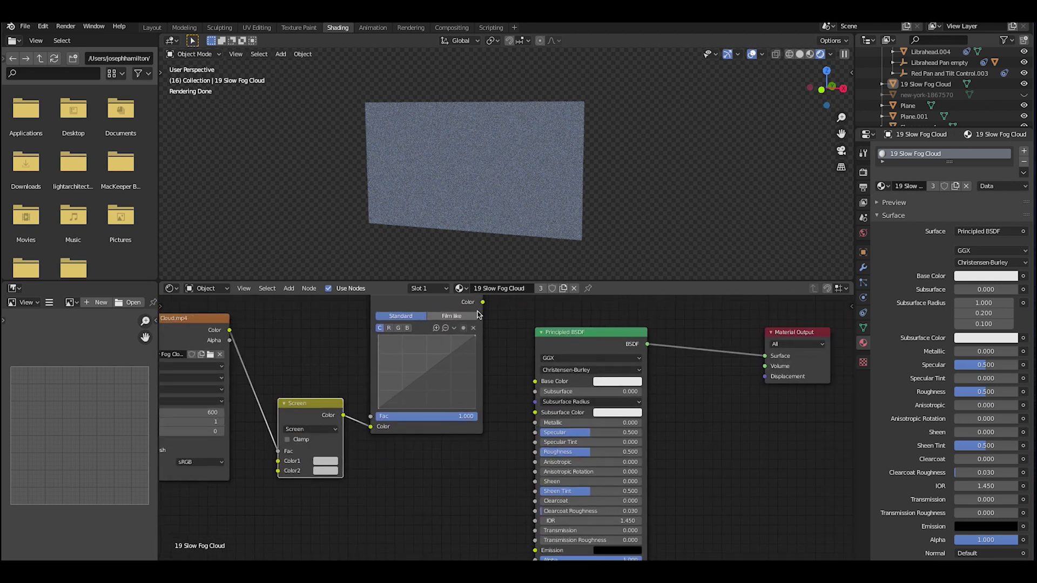
{"action": "left_click_drag", "start_coordinate": [483, 303], "coordinate": [535, 382]}
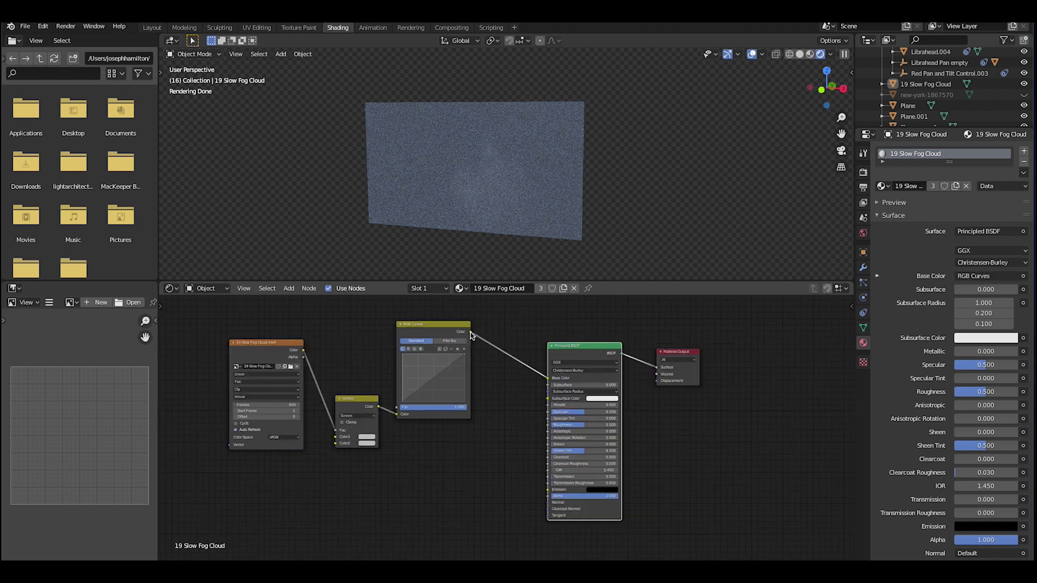
{"action": "left_click_drag", "start_coordinate": [471, 332], "coordinate": [547, 492]}
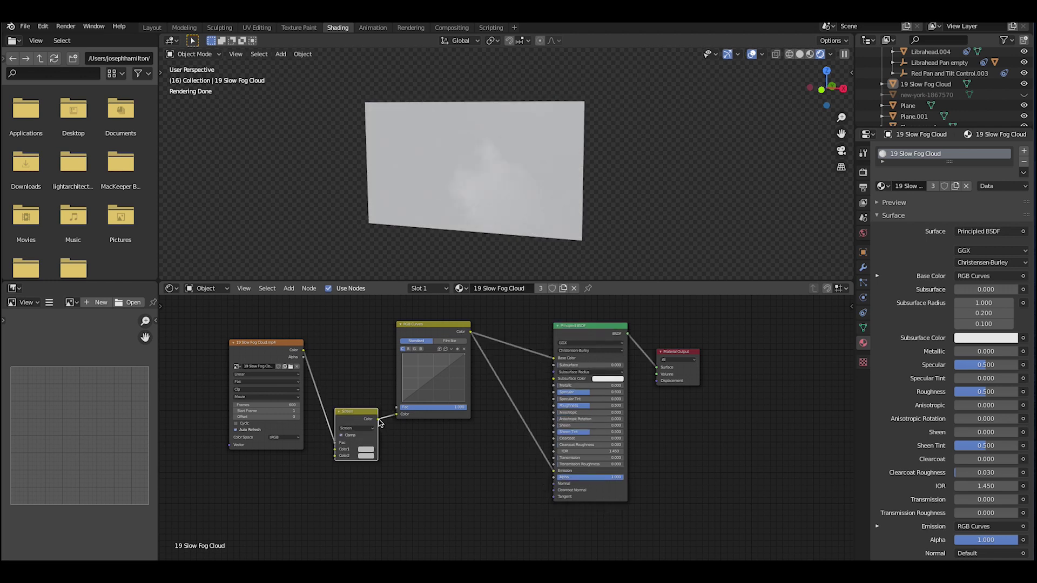
- Link the Screen node's Color output to the Principled BSDF's Alpha and set the Screen node's Color1 to black
{"action": "left_click_drag", "start_coordinate": [378, 420], "coordinate": [555, 477]}
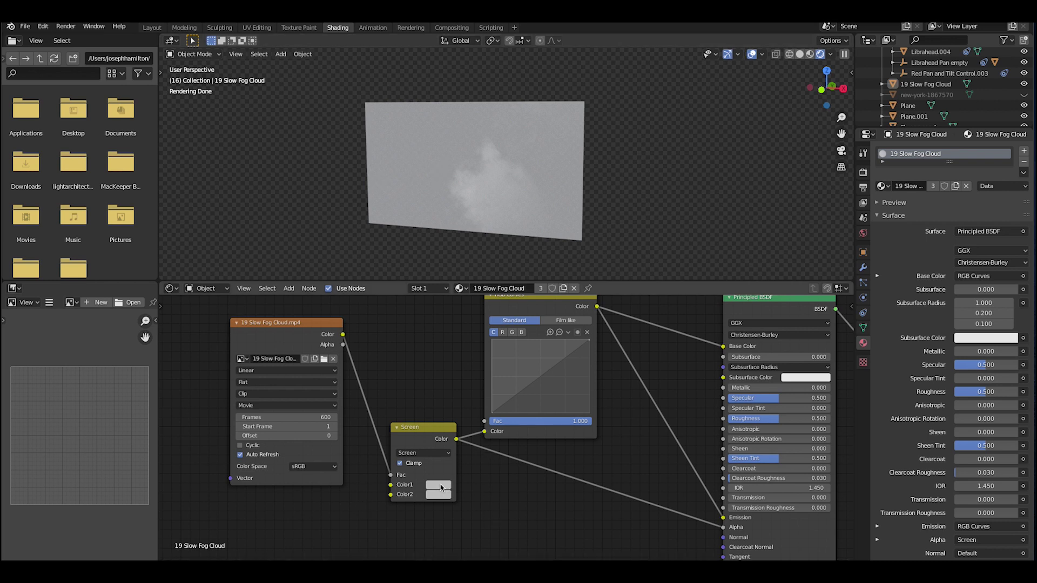
{"action": "left_click", "coordinate": [441, 487]}
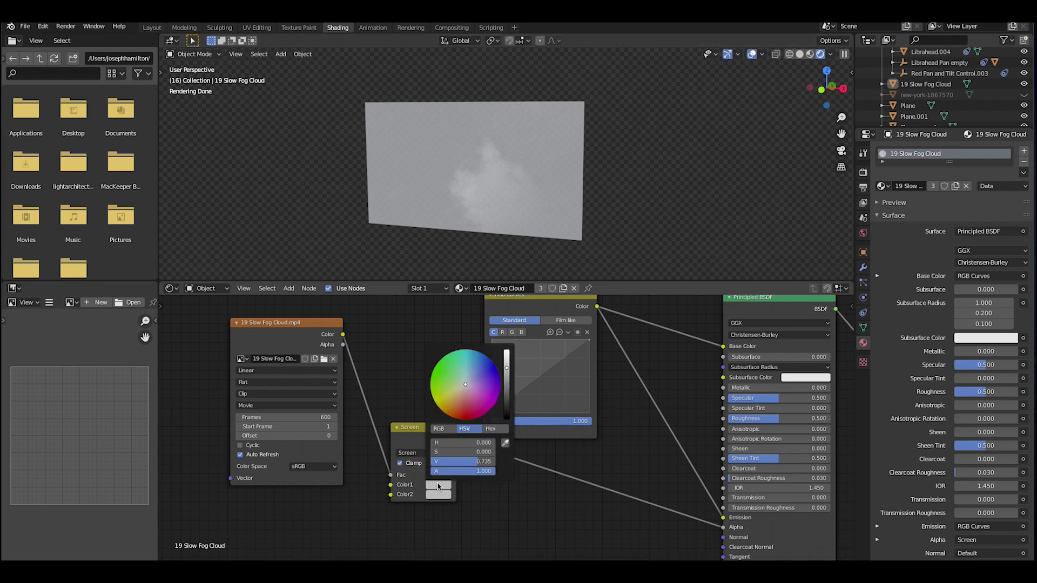
{"action": "left_click_drag", "start_coordinate": [506, 368], "coordinate": [506, 419]}
{"action": "key", "text": "Home"}
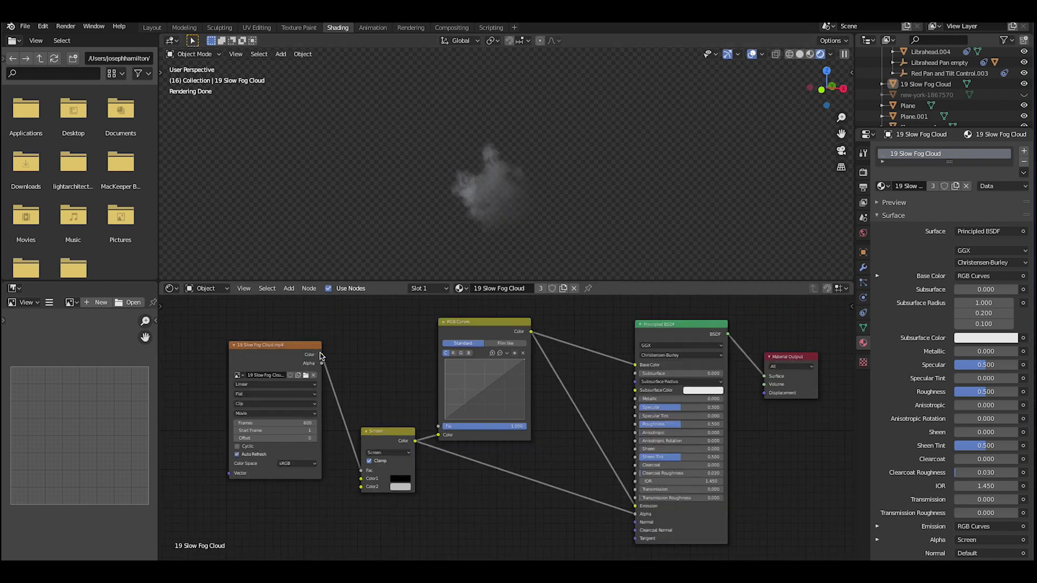
- Add an RGB Curves point at about X 0.56, Y 0.62 and disconnect the curves output from Emission
{"action": "left_click", "coordinate": [385, 430]}
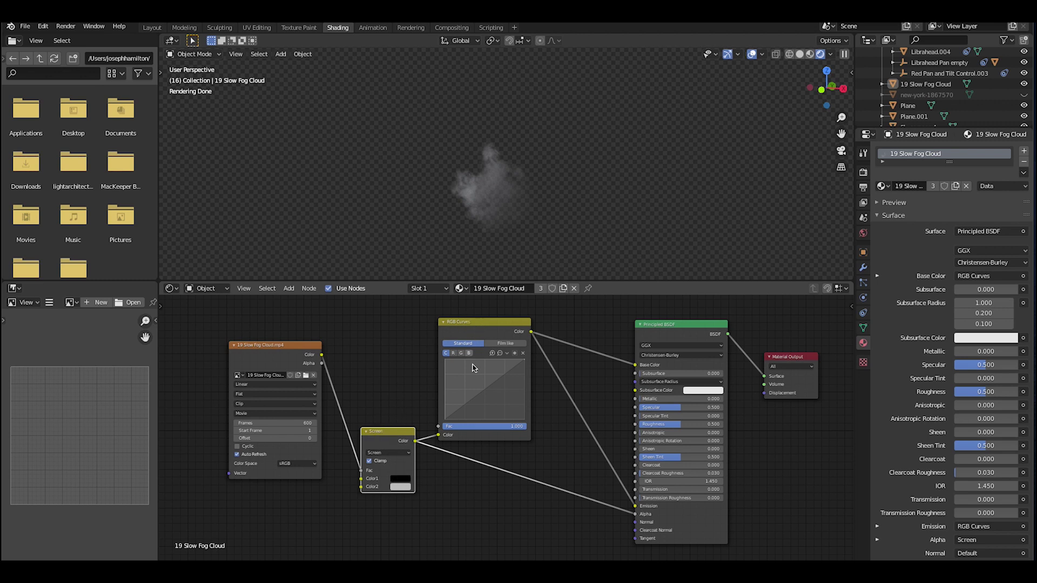
{"action": "left_click_drag", "start_coordinate": [488, 391], "coordinate": [500, 387]}
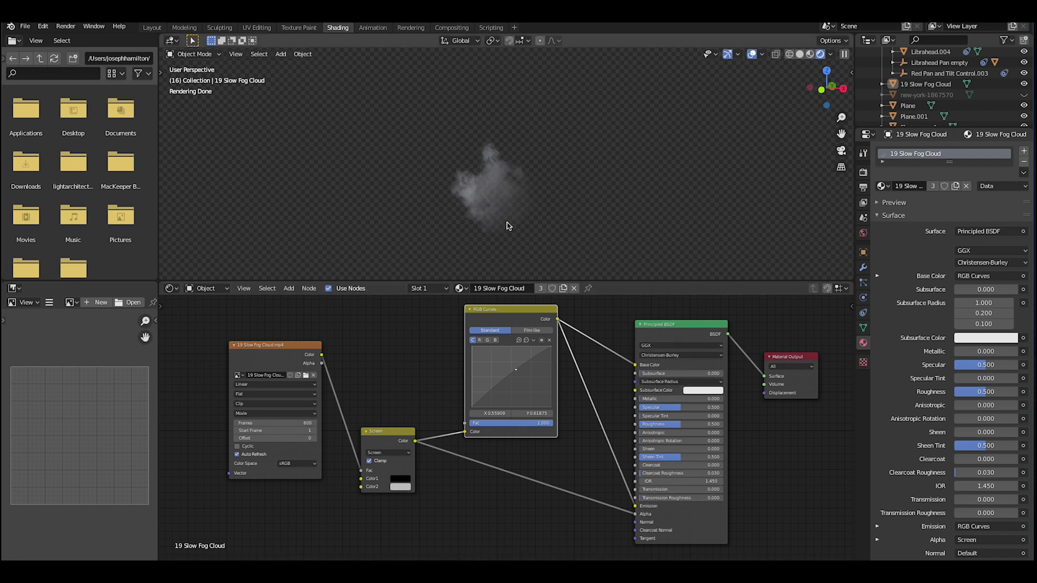
{"action": "left_click_drag", "start_coordinate": [635, 507], "coordinate": [584, 411]}
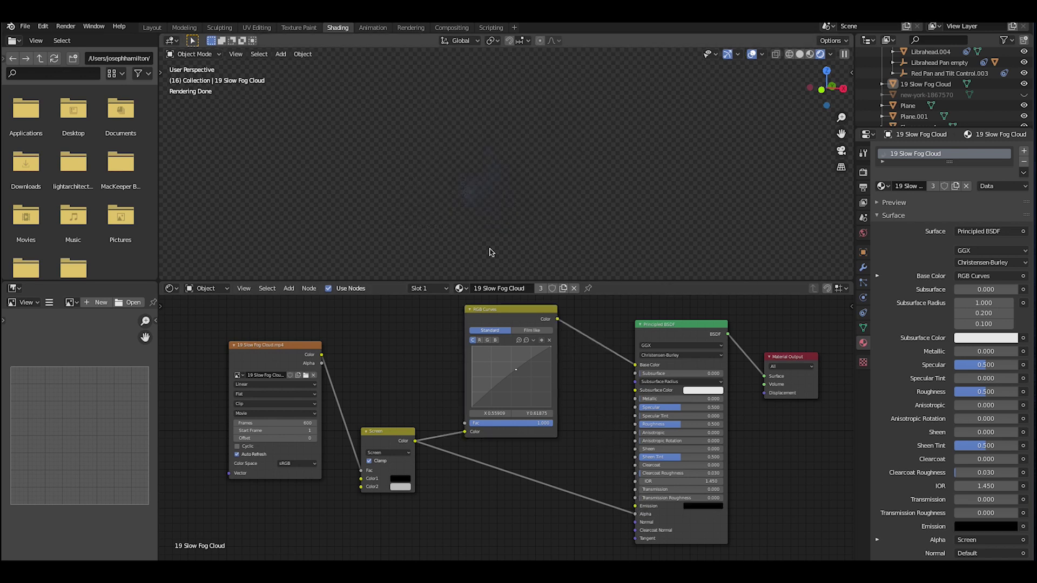
{"action": "mouse_move", "coordinate": [532, 191]}
{"action": "middle_mouse_down"}
{"action": "mouse_move", "coordinate": [567, 185]}
{"action": "mouse_move", "coordinate": [535, 181]}
{"action": "middle_mouse_up"}
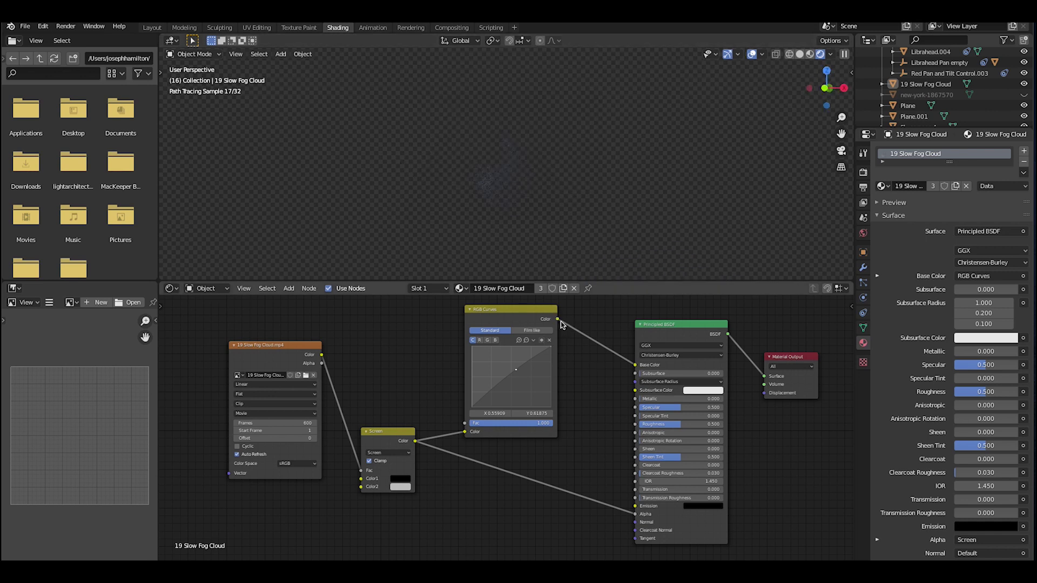
- Connect the RGB Curves node's Color output to the Principled BSDF's Emission input
{"action": "left_click_drag", "start_coordinate": [558, 320], "coordinate": [640, 508]}
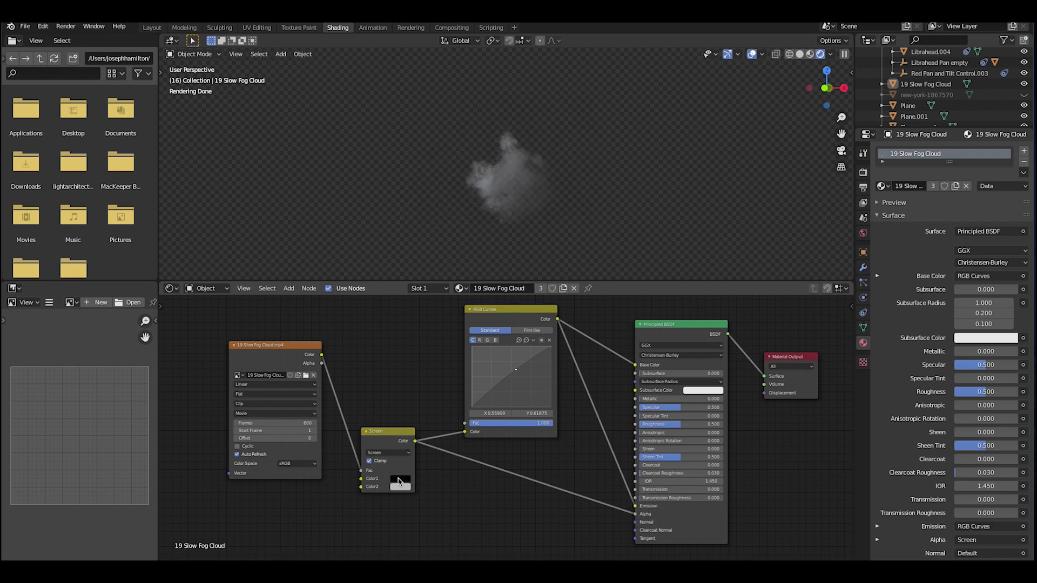
{"action": "middle_click_drag", "start_coordinate": [365, 443], "coordinate": [360, 461]}
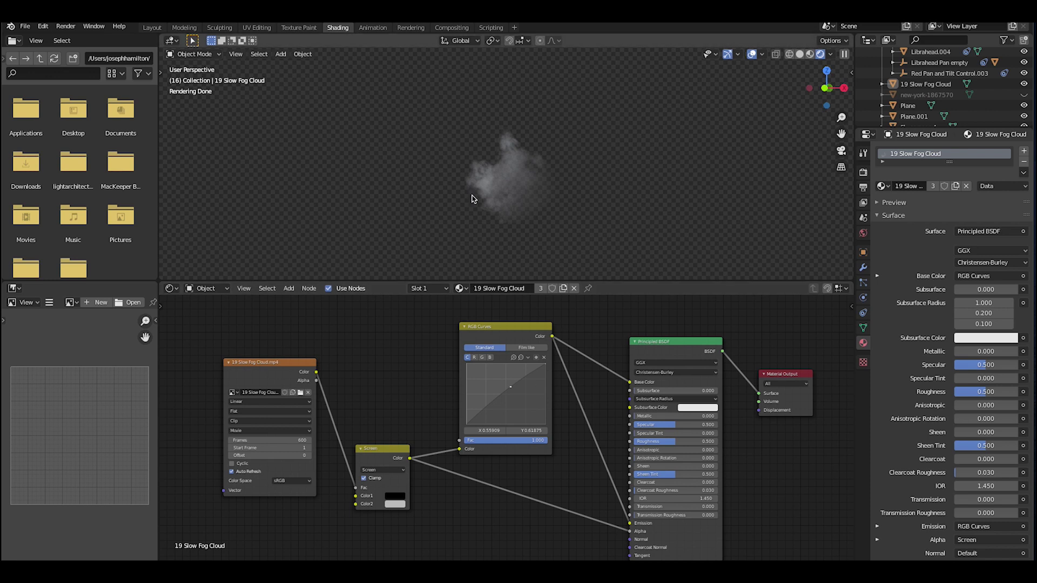
{"action": "scroll", "coordinate": [479, 189], "scroll_direction": "up", "scroll_amount": 3}
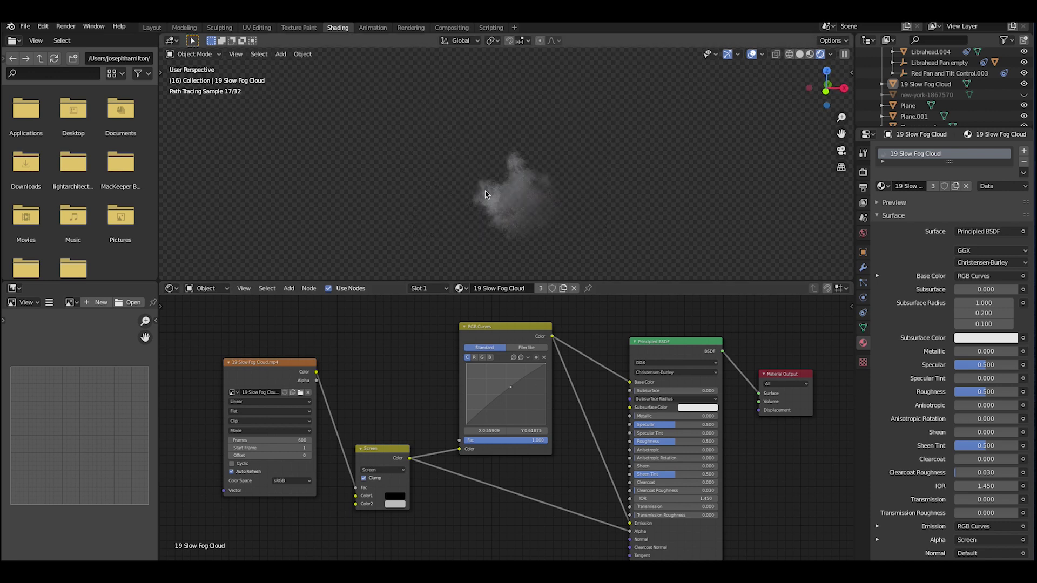
- Switch the viewport to Solid shading and open the Layout workspace
{"action": "key", "text": "z"}
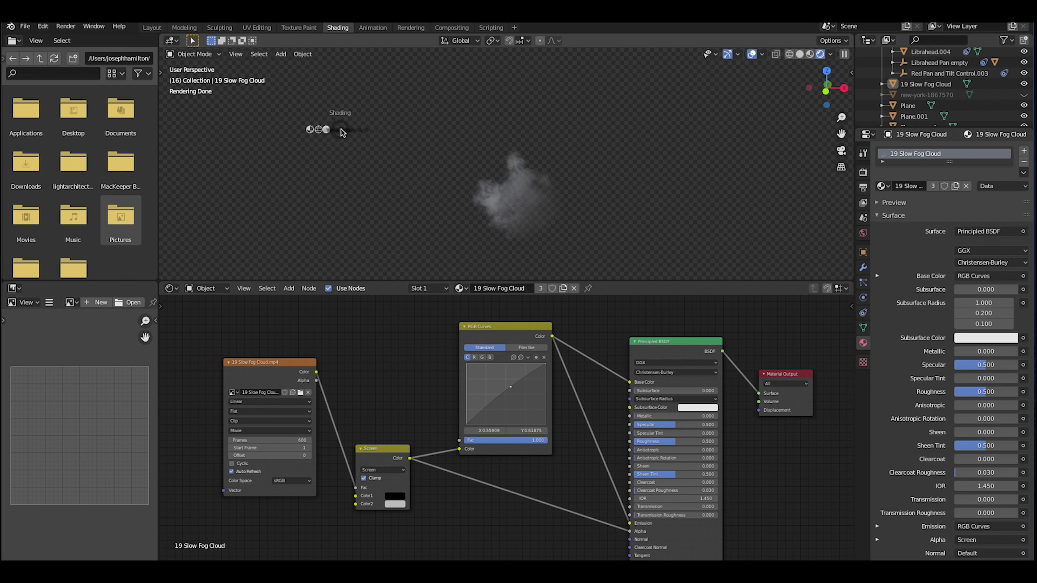
{"action": "left_click", "coordinate": [370, 104]}
{"action": "left_click", "coordinate": [152, 27]}
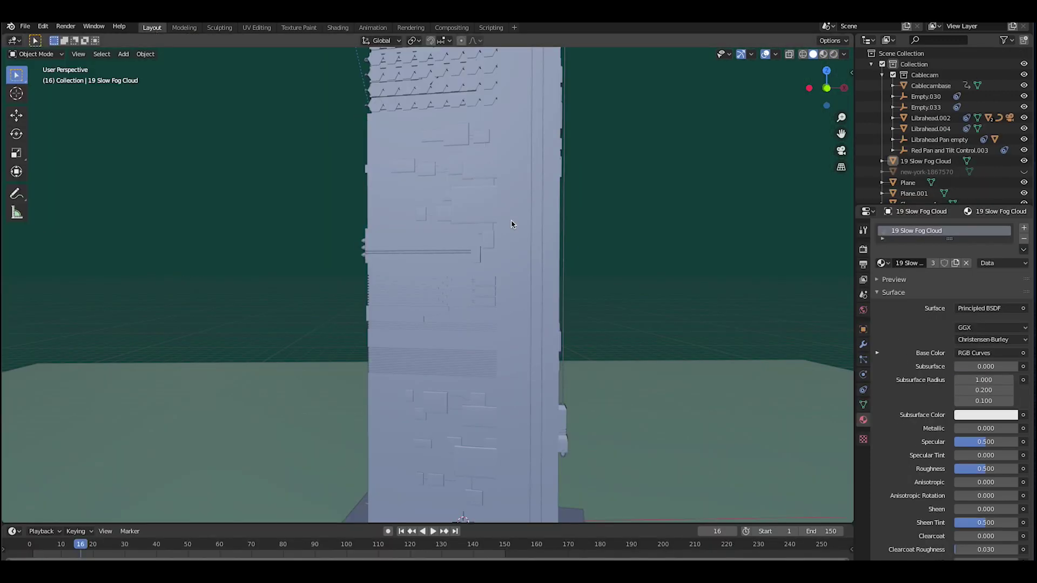
- Select the fog cloud plane and move it over the skyscraper's roof
{"action": "scroll", "coordinate": [511, 225], "scroll_direction": "down", "scroll_amount": 5}
{"action": "left_click", "coordinate": [440, 141]}
{"action": "middle_click_drag", "start_coordinate": [423, 145], "coordinate": [528, 175]}
{"action": "key", "text": "g"}
{"action": "left_click", "coordinate": [380, 271]}
{"action": "middle_click_drag", "start_coordinate": [381, 270], "coordinate": [525, 341]}
{"action": "scroll", "coordinate": [517, 382], "scroll_direction": "up", "scroll_amount": 3}
{"action": "scroll", "coordinate": [517, 382], "scroll_direction": "up", "scroll_amount": 2}
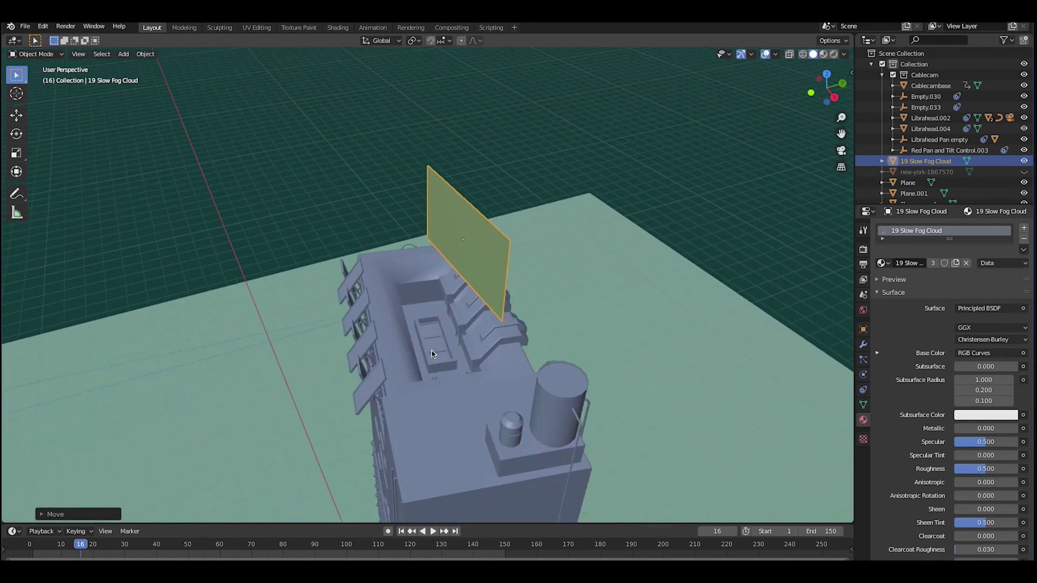
- Scale the fog cloud plane up to about 1.8 times its size
{"action": "middle_click_drag", "start_coordinate": [423, 341], "coordinate": [556, 181]}
{"action": "key", "text": "s"}
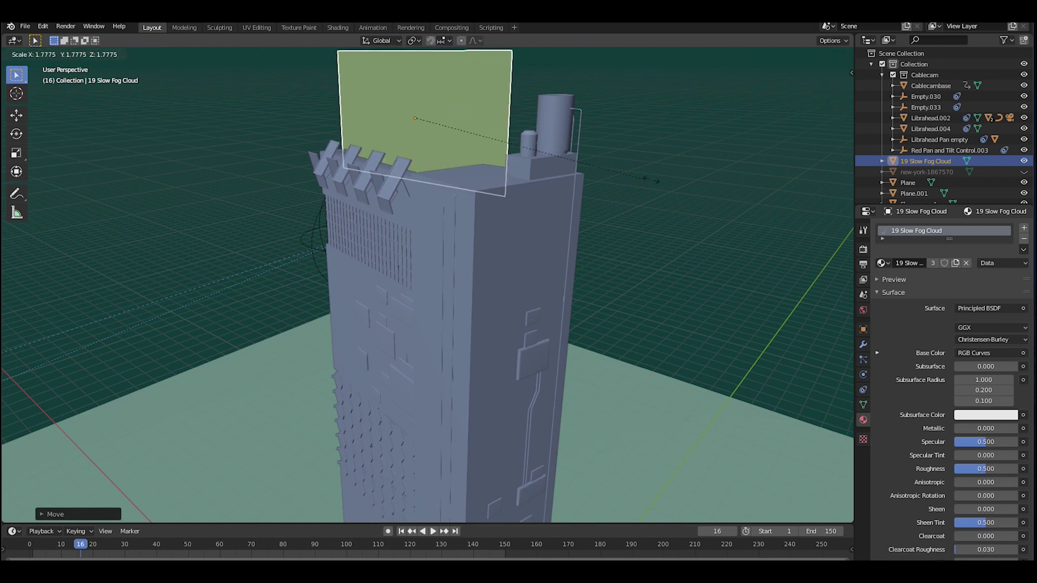
{"action": "left_click", "coordinate": [709, 191]}
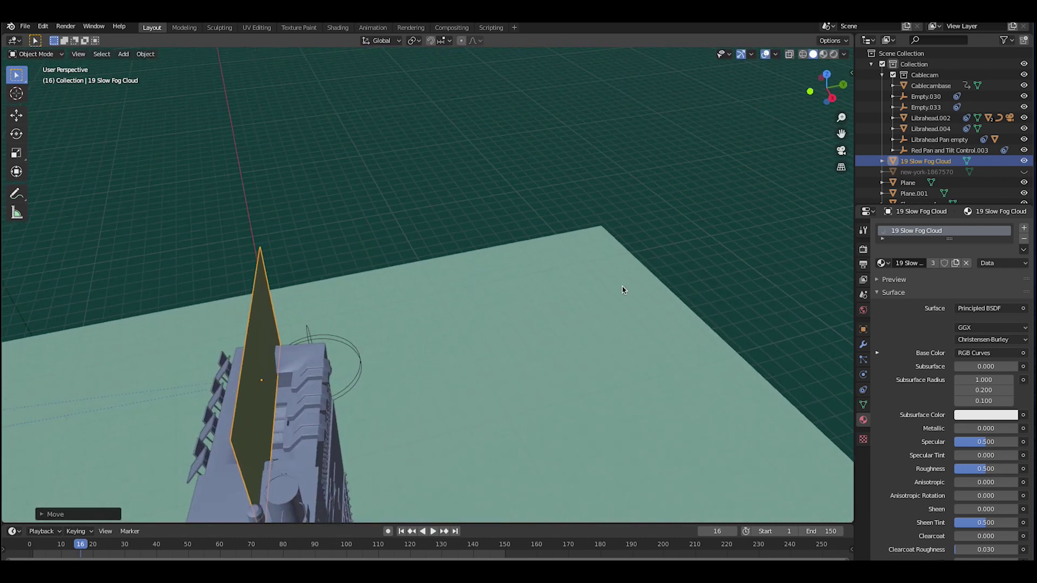
- Show the skyscraper and fog plane in Rendered shading, viewed from the front of the building
{"action": "middle_click_drag", "start_coordinate": [622, 286], "coordinate": [623, 287]}
{"action": "key", "text": "z"}
{"action": "left_click", "coordinate": [608, 246]}
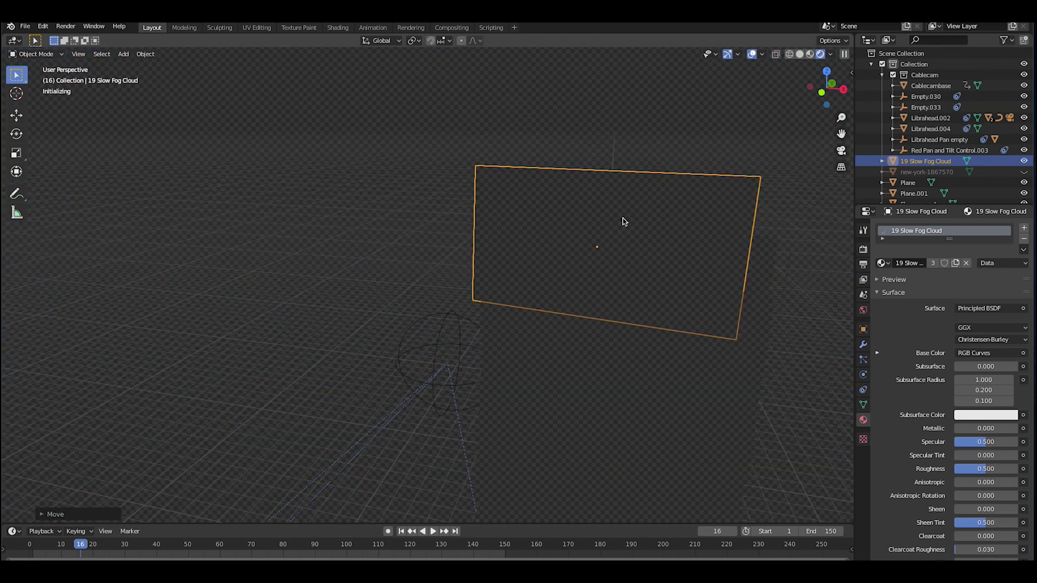
{"action": "middle_click_drag", "start_coordinate": [562, 272], "coordinate": [673, 191]}
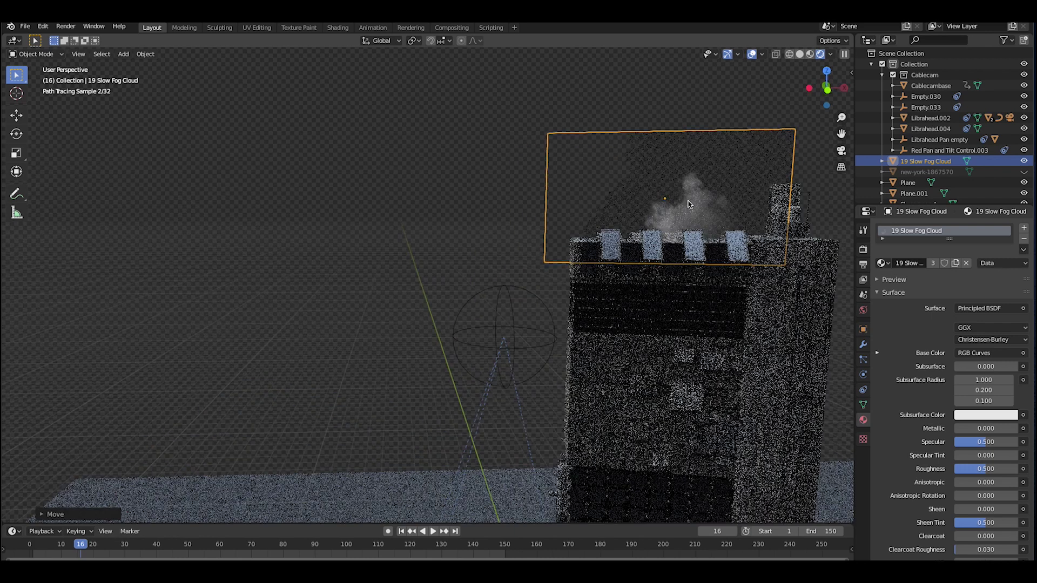
{"action": "middle_click_drag", "start_coordinate": [668, 315], "coordinate": [625, 286]}
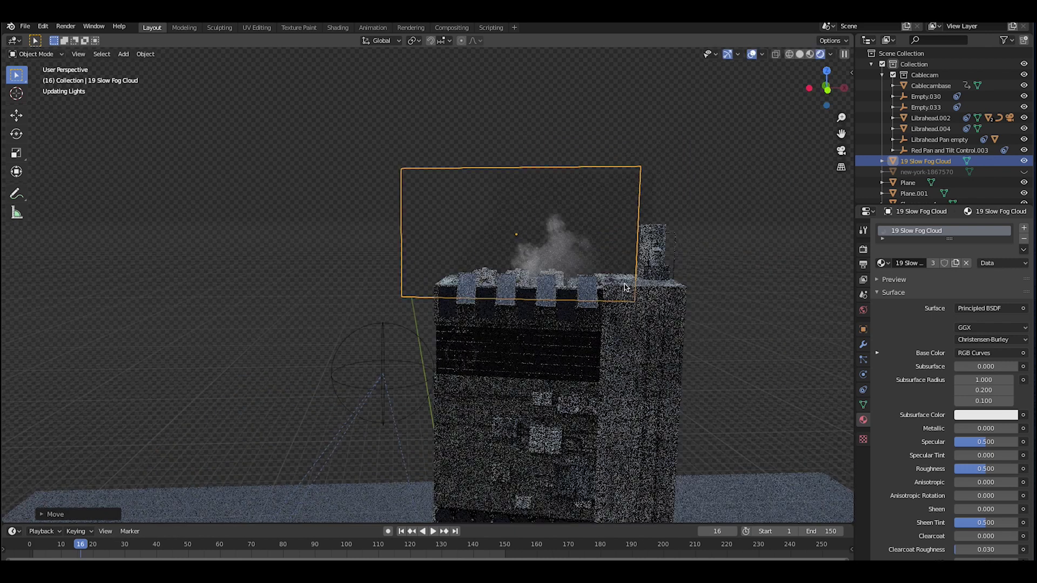
- Enlarge the fog plane twice, the second time by about 1.34, and raise it slightly above the roof
{"action": "key", "text": "s"}
{"action": "left_click", "coordinate": [649, 265]}
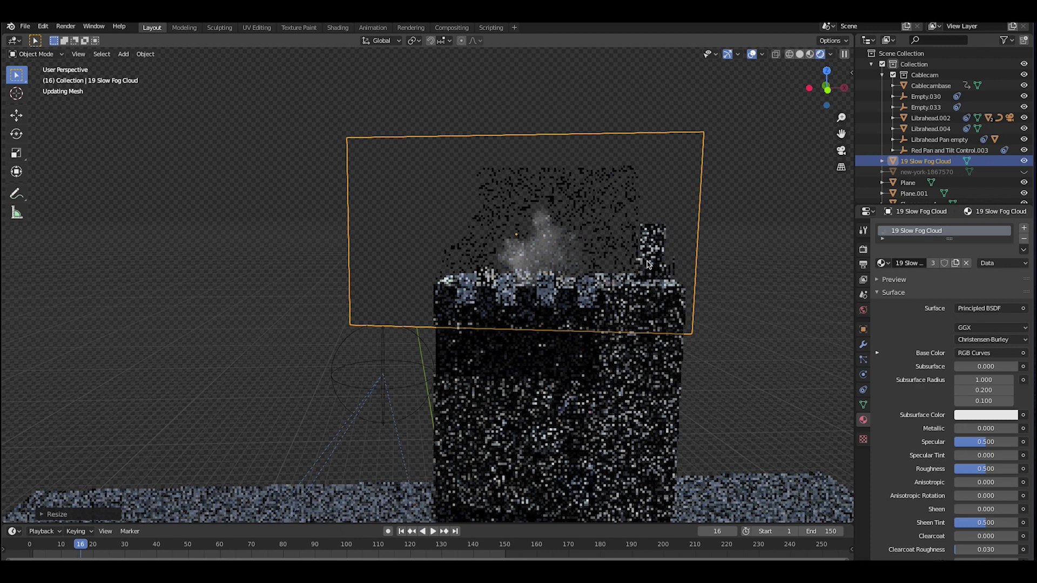
{"action": "key", "text": "s"}
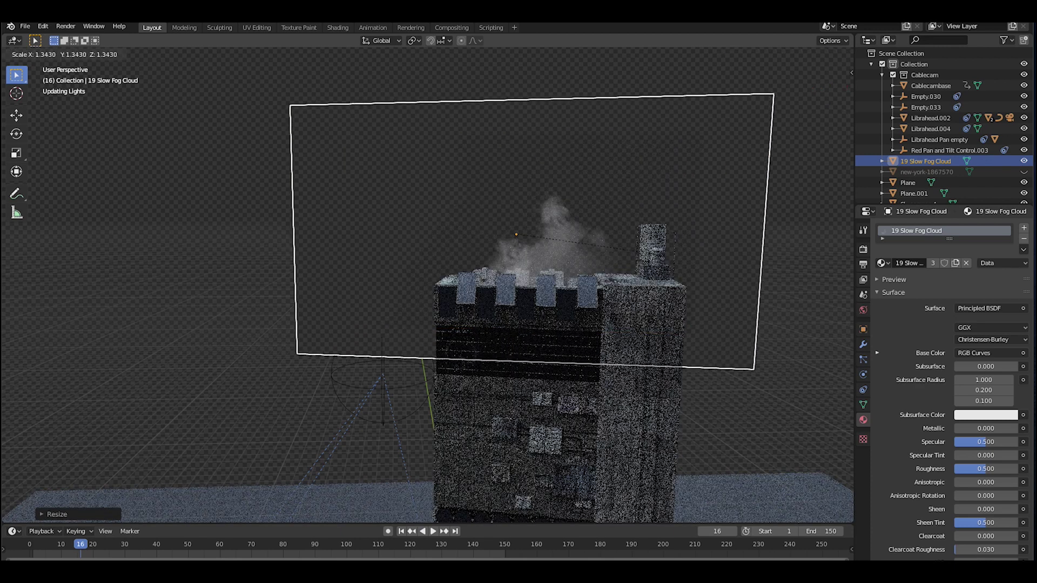
{"action": "left_click", "coordinate": [657, 258]}
{"action": "key", "text": "g"}
{"action": "left_click", "coordinate": [725, 82]}
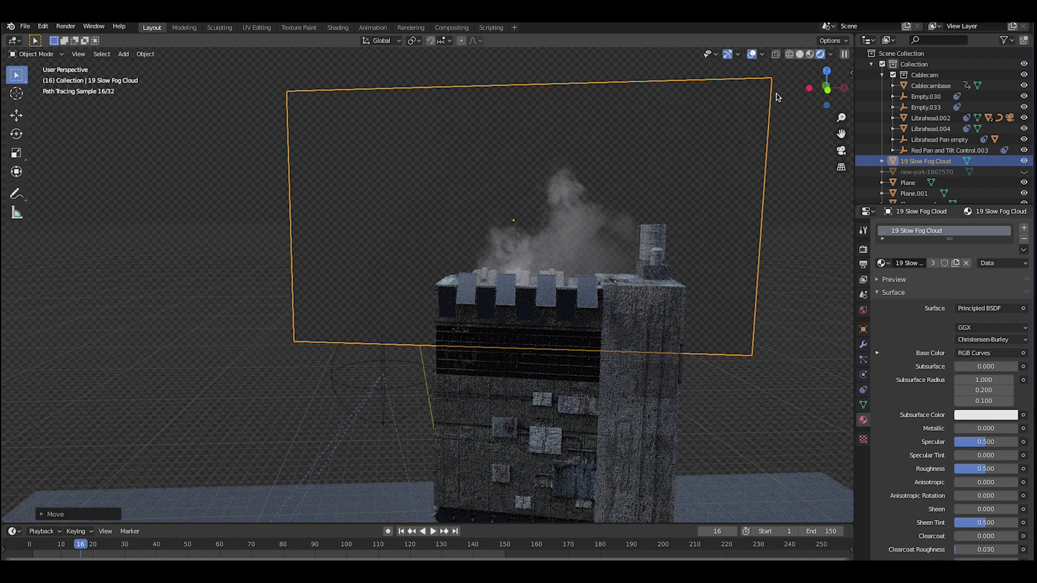
- Examine the fog on the skyscraper's roof from several angles and distances in the rendered view
{"action": "middle_click_drag", "start_coordinate": [606, 360], "coordinate": [553, 314]}
{"action": "scroll", "coordinate": [553, 313], "scroll_direction": "up", "scroll_amount": 2}
{"action": "scroll", "coordinate": [553, 314], "scroll_direction": "down", "scroll_amount": 4}
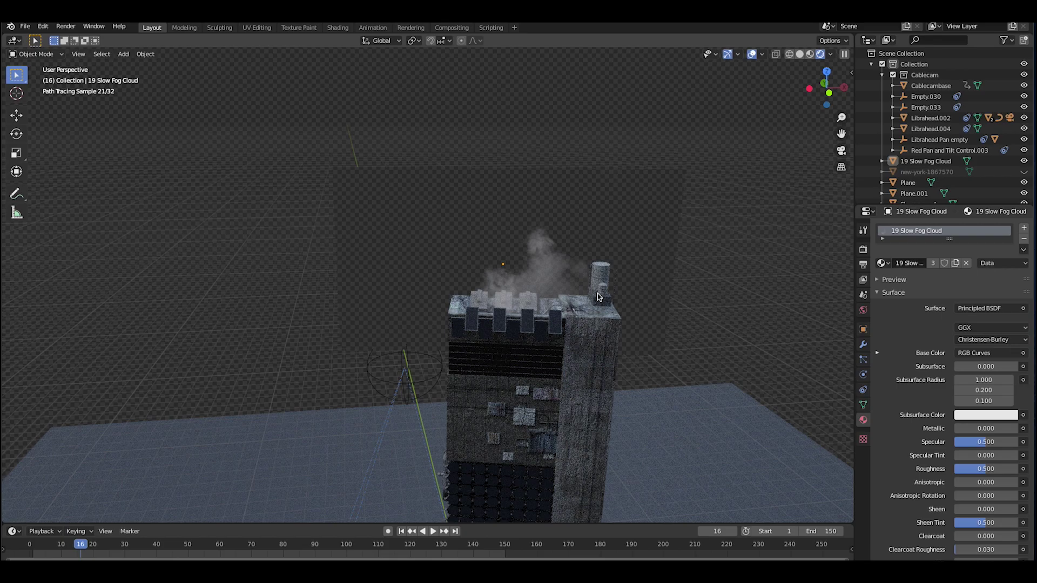
{"action": "scroll", "coordinate": [532, 279], "scroll_direction": "up", "scroll_amount": 5}
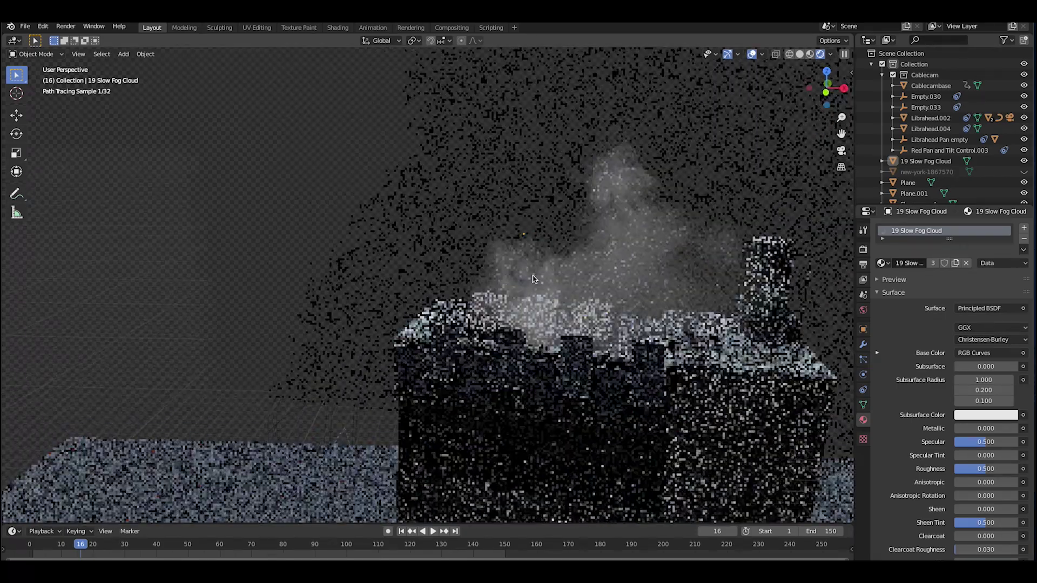
{"action": "scroll", "coordinate": [533, 277], "scroll_direction": "down", "scroll_amount": 6}
{"action": "mouse_move", "coordinate": [578, 272]}
{"action": "middle_mouse_down"}
{"action": "mouse_move", "coordinate": [406, 289]}
{"action": "mouse_move", "coordinate": [610, 302]}
{"action": "middle_mouse_up"}
{"action": "scroll", "coordinate": [609, 301], "scroll_direction": "up", "scroll_amount": 4}
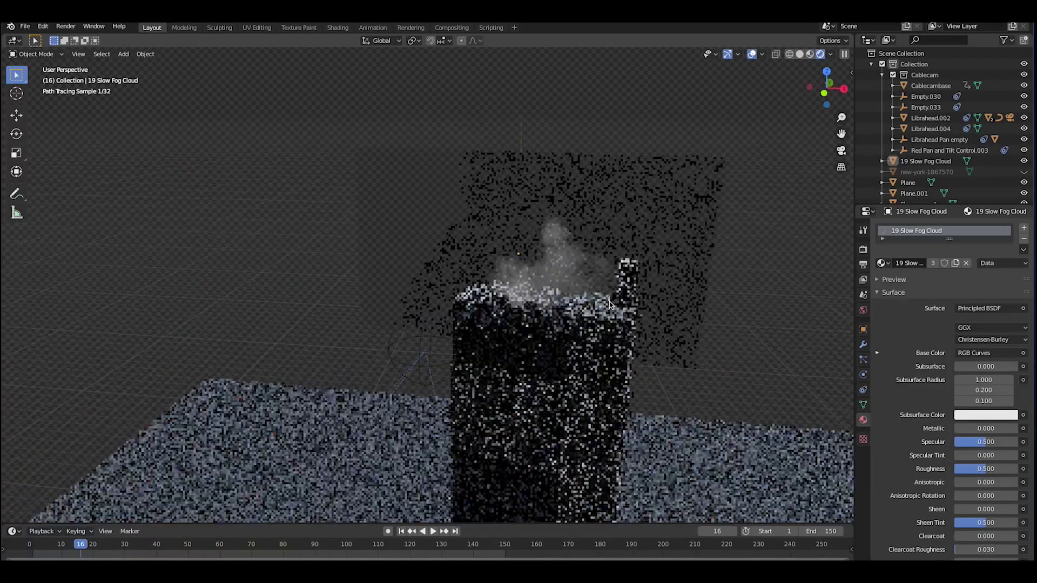
{"action": "scroll", "coordinate": [610, 301], "scroll_direction": "down", "scroll_amount": 6}
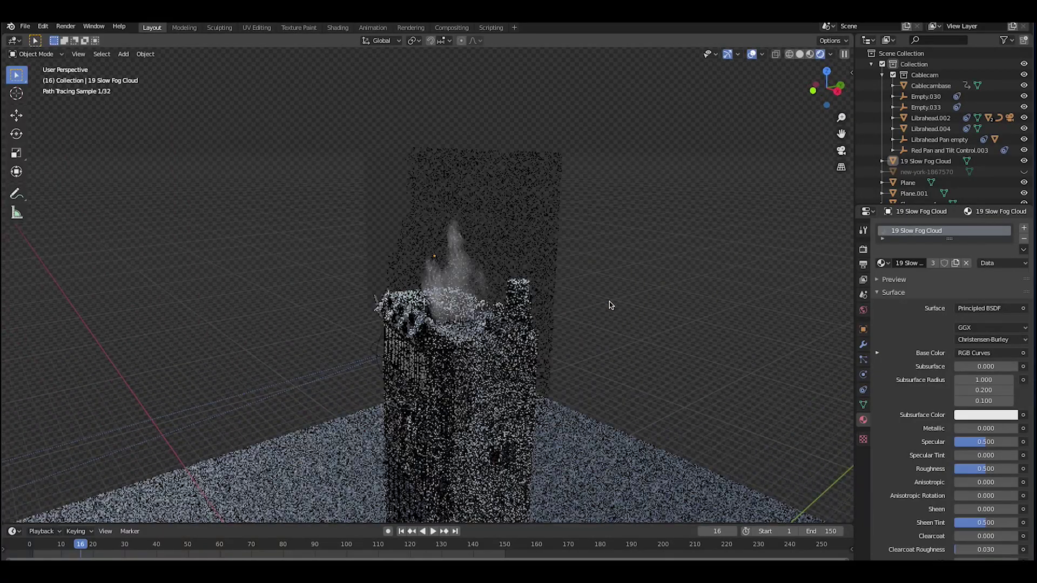
{"action": "scroll", "coordinate": [609, 302], "scroll_direction": "up", "scroll_amount": 5}
- Hide the ground plane Plane.001 and open the Shading workspace
{"action": "left_click", "coordinate": [609, 302]}
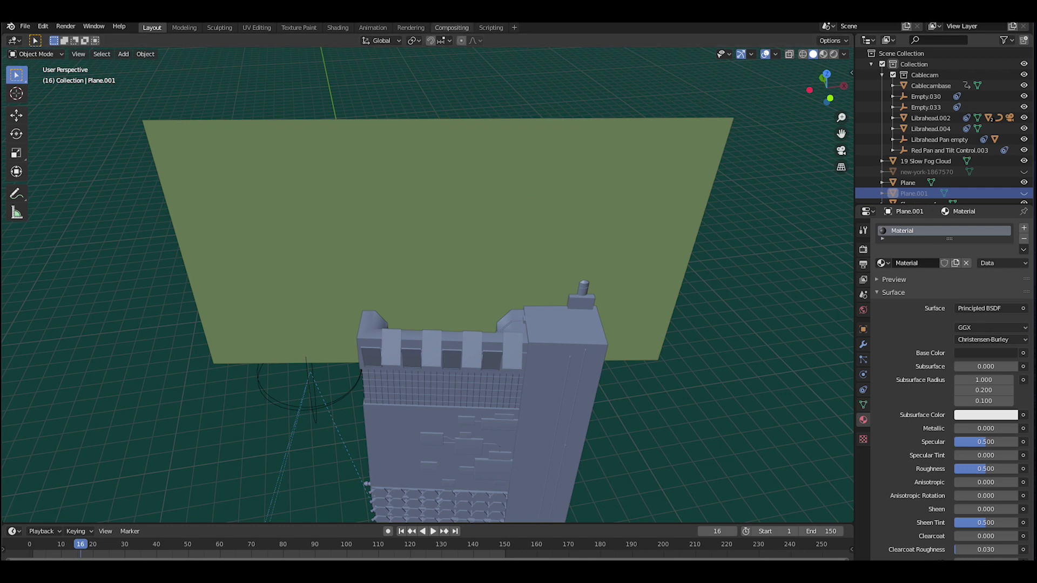
{"action": "left_click", "coordinate": [338, 27]}
{"action": "middle_click_drag", "start_coordinate": [480, 128], "coordinate": [482, 129]}
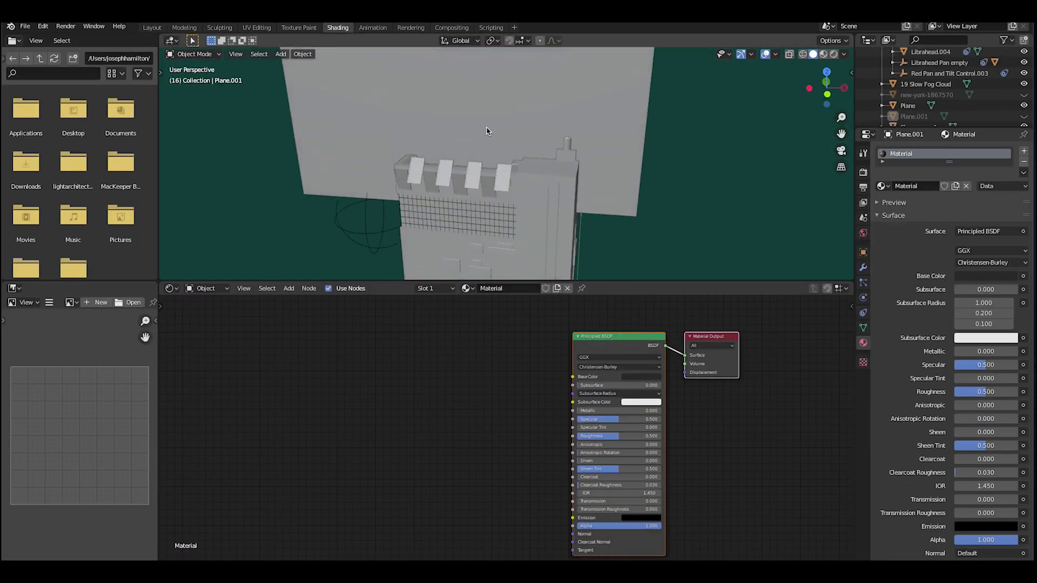
- Select the fog cloud plane to show its material nodes and set the viewport to Rendered shading
{"action": "middle_click_drag", "start_coordinate": [423, 223], "coordinate": [452, 164]}
{"action": "left_click", "coordinate": [452, 164]}
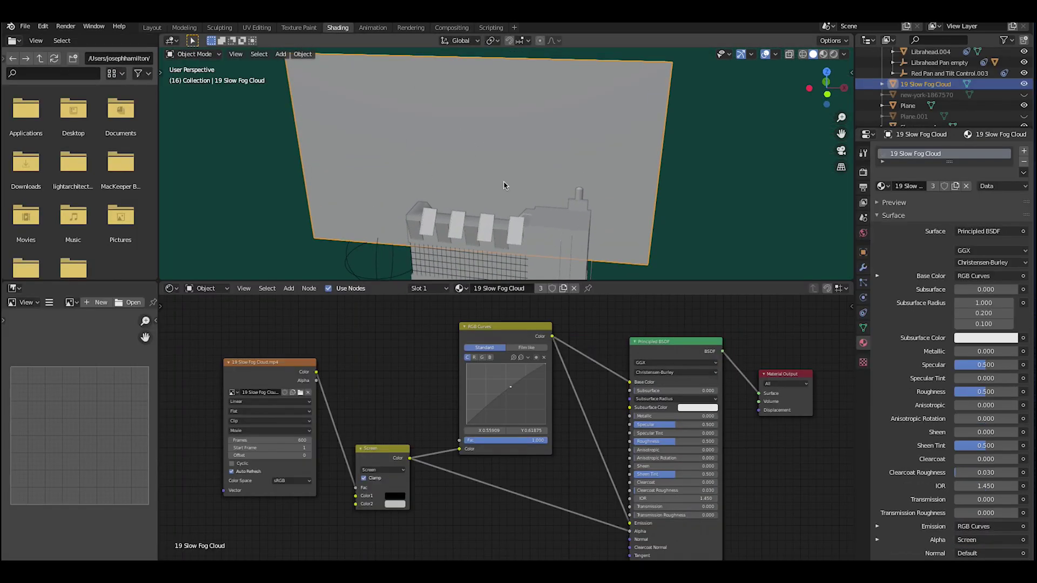
{"action": "key", "text": "z"}
{"action": "left_click", "coordinate": [504, 121]}
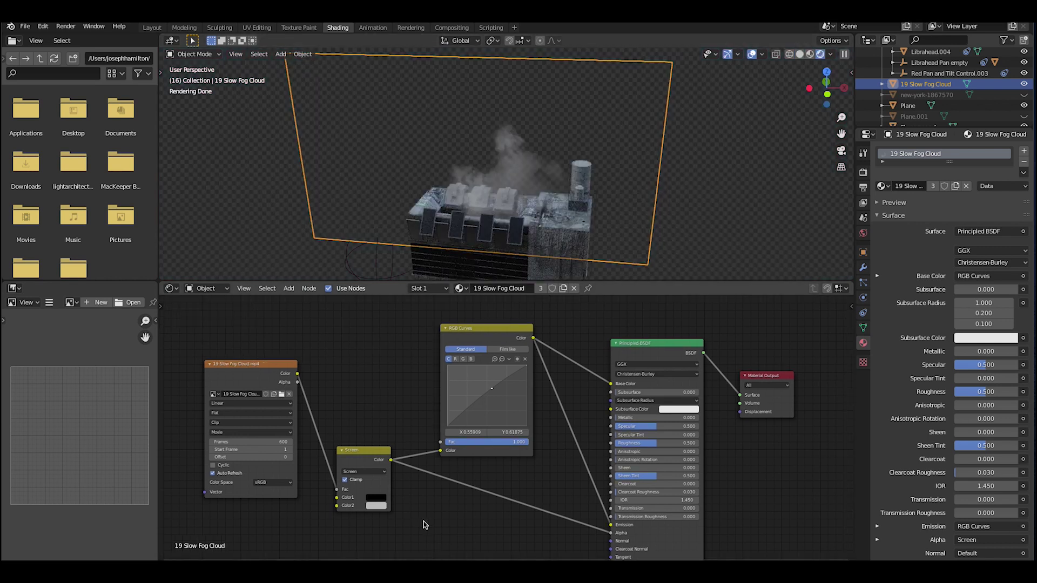
- Insert a second RGB Curves node into the link between the Screen node's Color output and the Principled BSDF's Alpha
{"action": "key", "text": "shift+a"}
{"action": "mouse_move", "coordinate": [400, 508]}
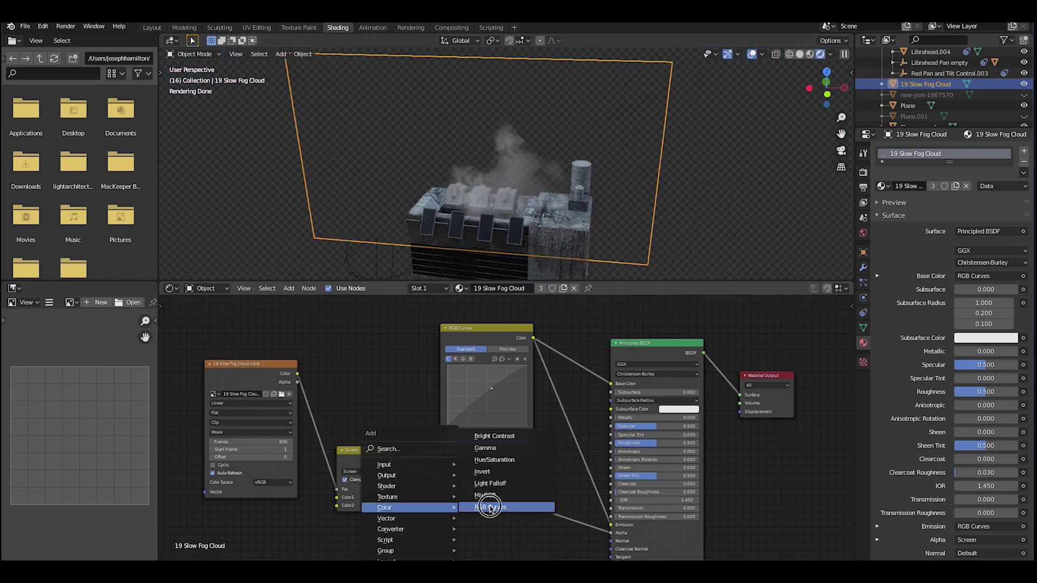
{"action": "left_click", "coordinate": [490, 508]}
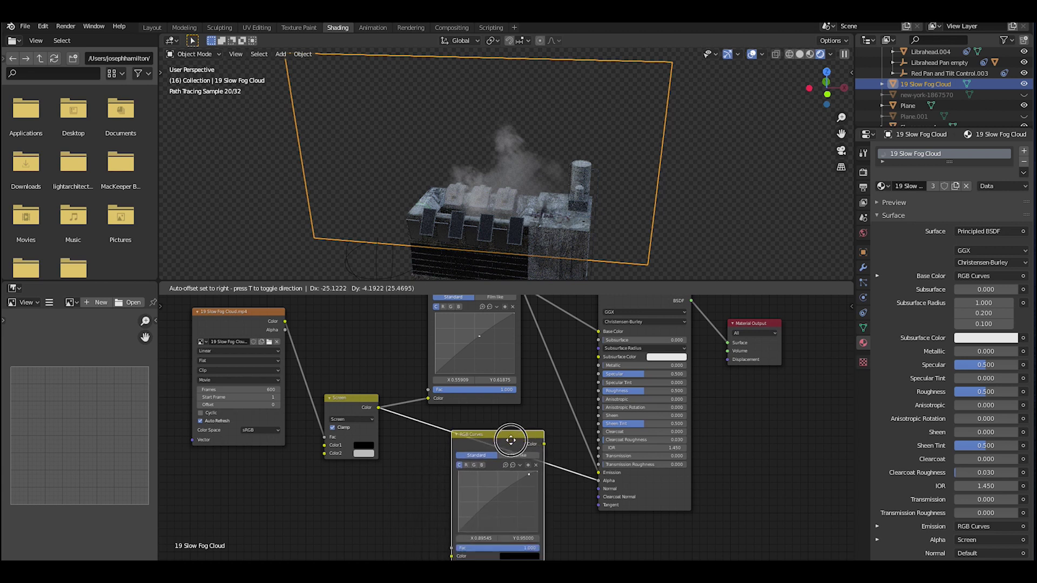
{"action": "left_click", "coordinate": [521, 432]}
- Raise the alpha curve with a point at about X 0.33, Y 0.77, and pull that point down to about X 0.77, Y 0.28
{"action": "left_click_drag", "start_coordinate": [522, 485], "coordinate": [494, 481]}
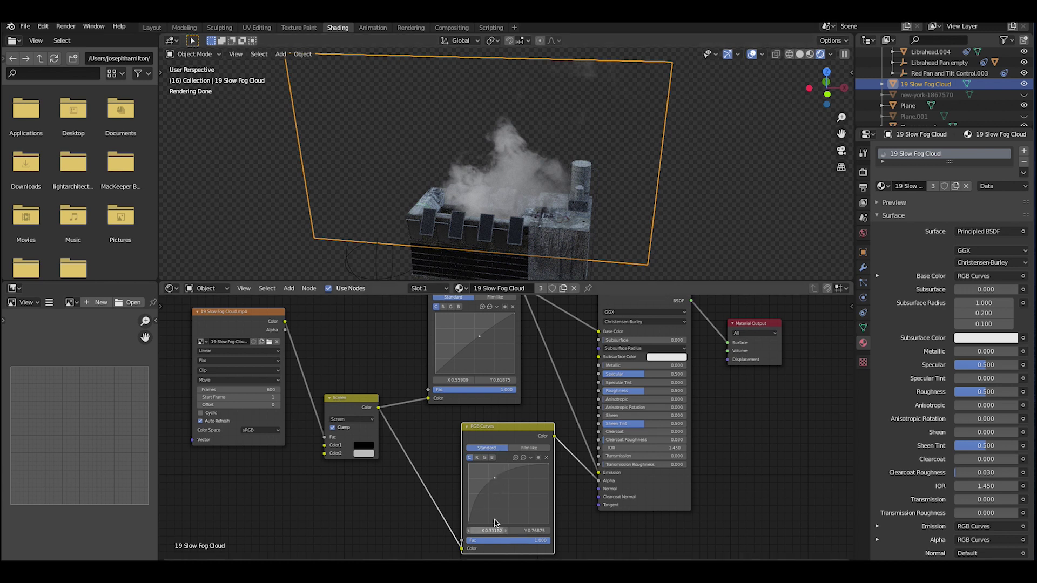
{"action": "left_click_drag", "start_coordinate": [494, 478], "coordinate": [535, 514]}
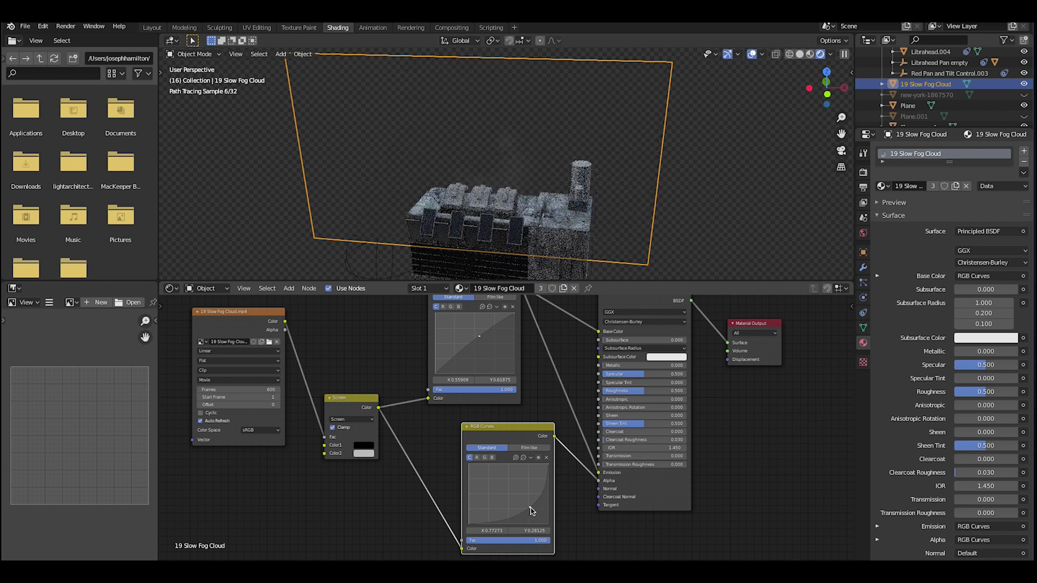